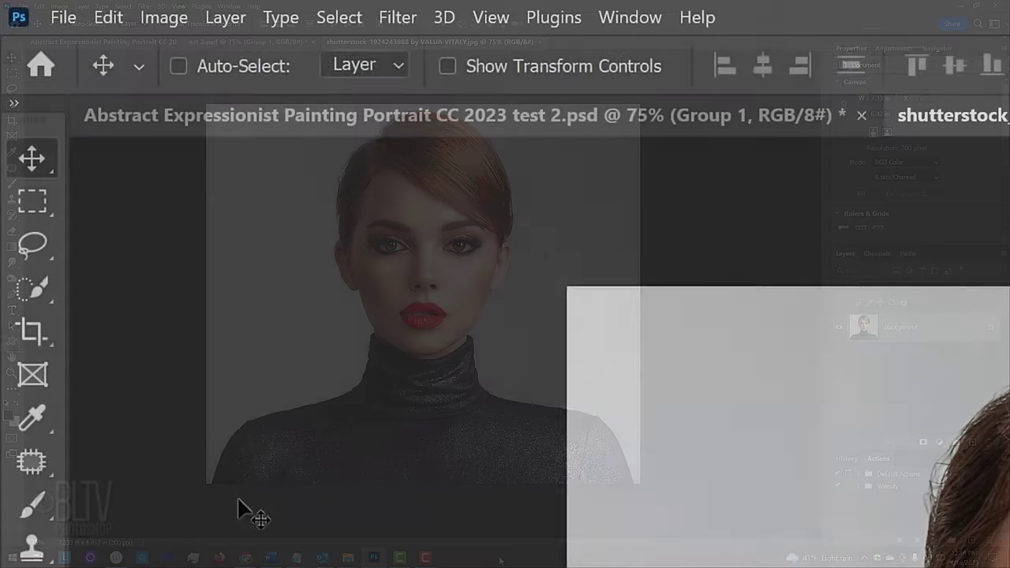
Set the Crop Tool to the W x H x Resolution preset at 1742 px and 150 px/in.
{"action": "left_click", "coordinate": [12, 120]}
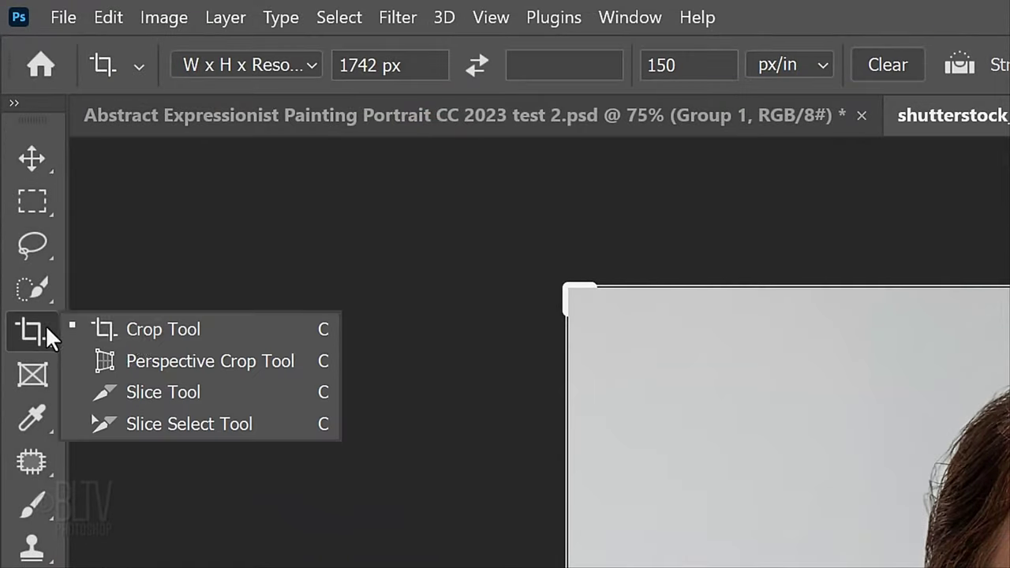
{"action": "left_click", "coordinate": [166, 331]}
{"action": "left_click", "coordinate": [311, 64]}
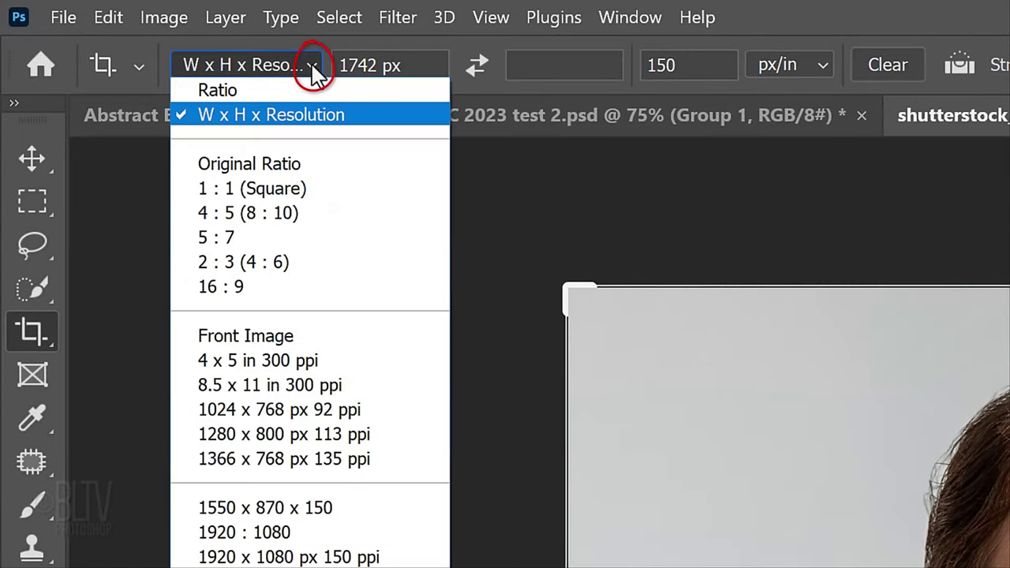
{"action": "left_click", "coordinate": [284, 118]}
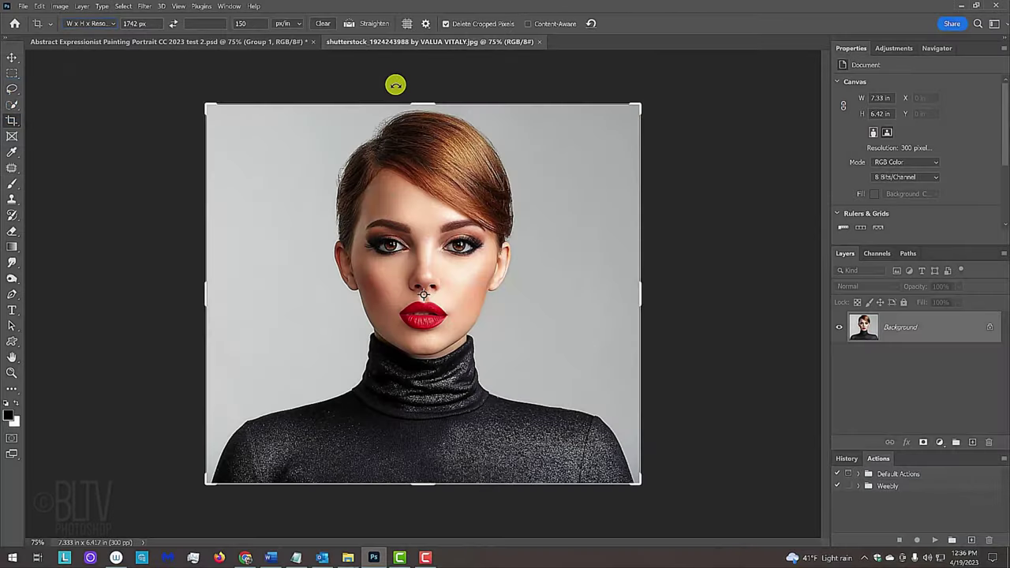
Tighten the crop box around the head and shoulders, reposition the portrait inside it, and commit.
{"action": "left_click_drag", "start_coordinate": [642, 104], "coordinate": [591, 144]}
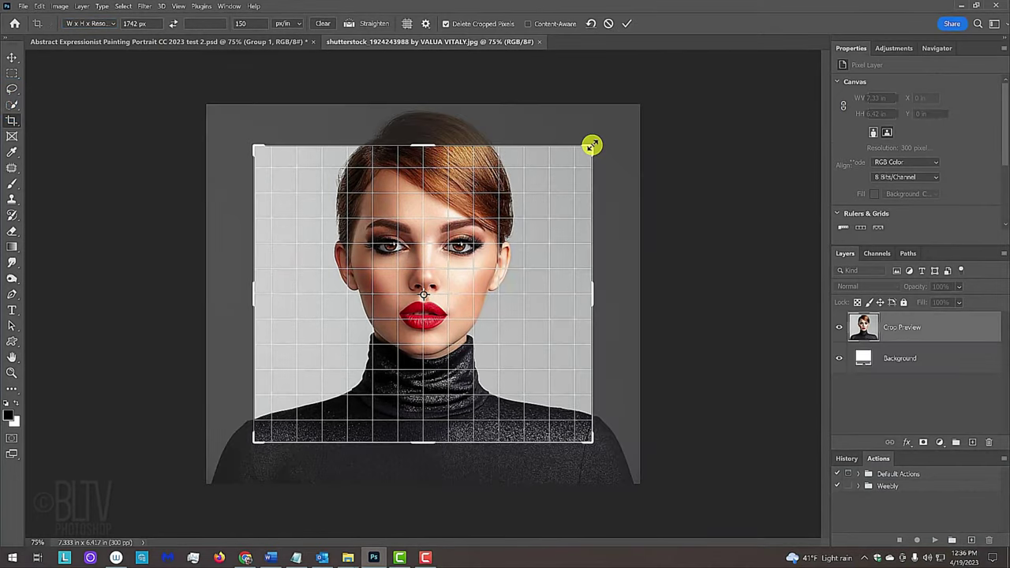
{"action": "left_click_drag", "start_coordinate": [423, 176], "coordinate": [426, 191]}
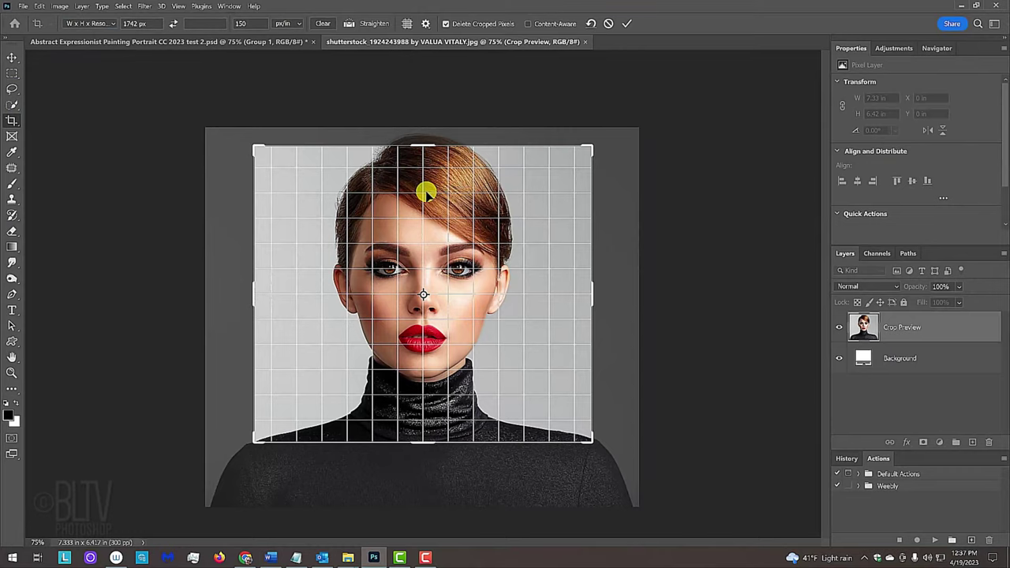
{"action": "left_click_drag", "start_coordinate": [427, 191], "coordinate": [418, 198]}
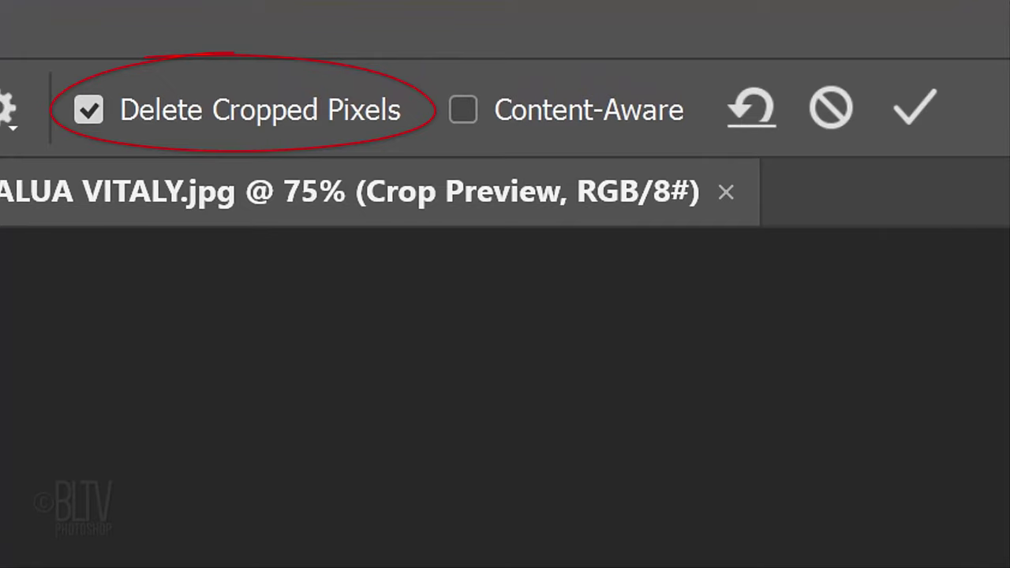
{"action": "key", "text": "Return"}
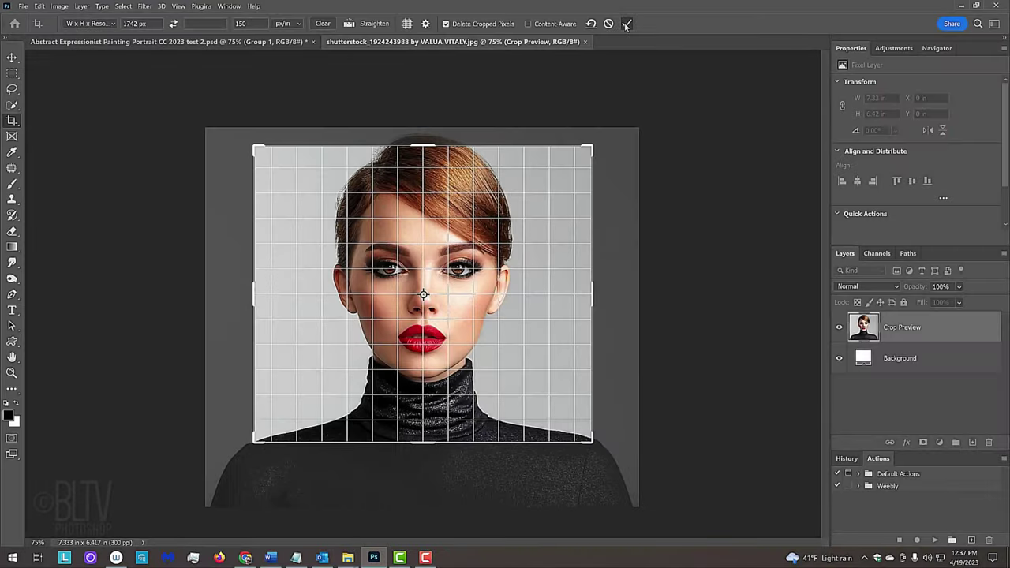
Zoom in, fit the cropped portrait to the window, then view it at 100% actual pixels.
{"action": "left_click", "coordinate": [916, 110]}
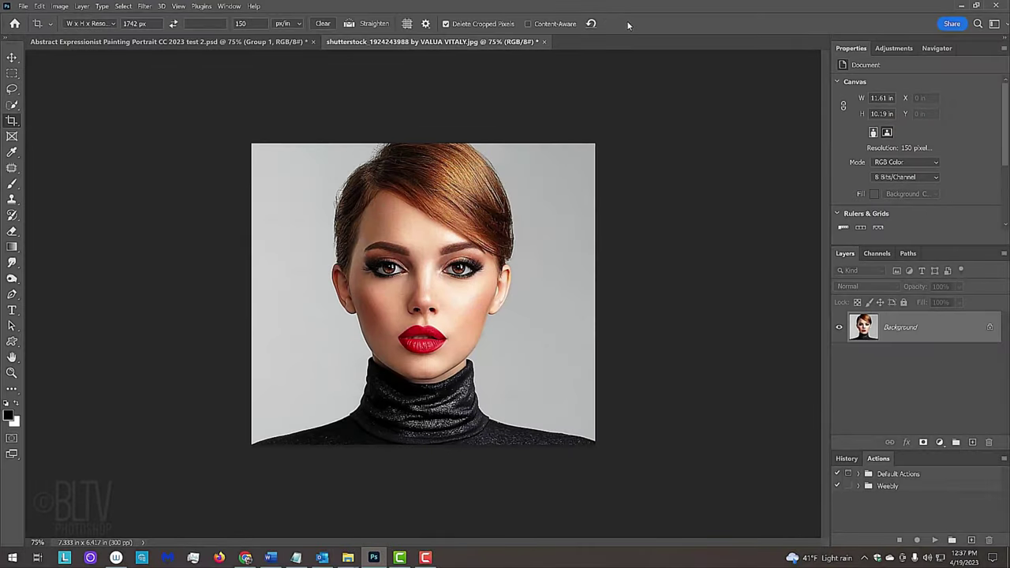
{"action": "key", "text": "ctrl+plus"}
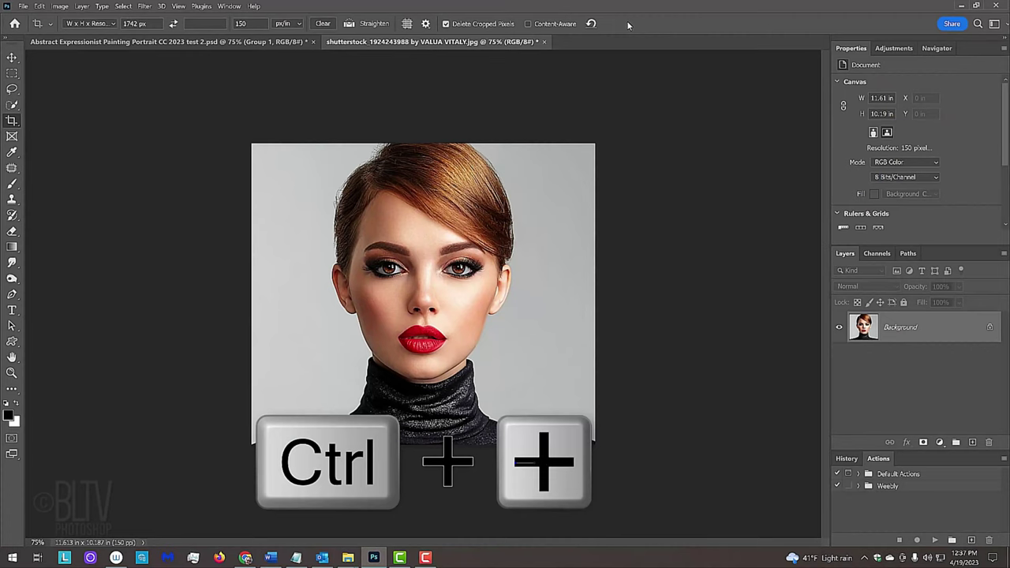
{"action": "key", "text": "ctrl+0"}
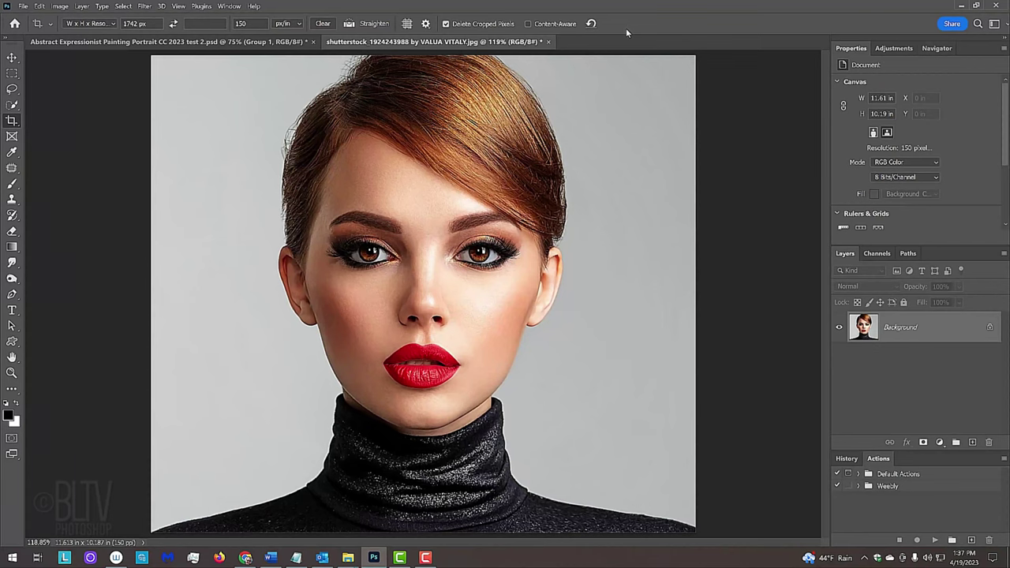
{"action": "key", "text": "ctrl+1"}
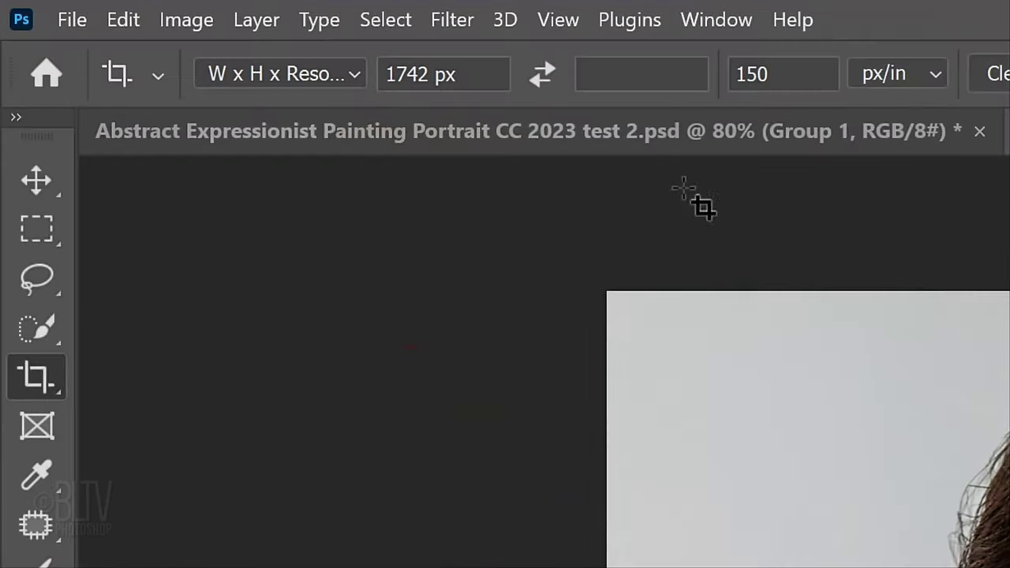
Select Subject to copy the woman onto Layer 1, hide the Background, and desaturate her.
{"action": "left_click", "coordinate": [13, 105]}
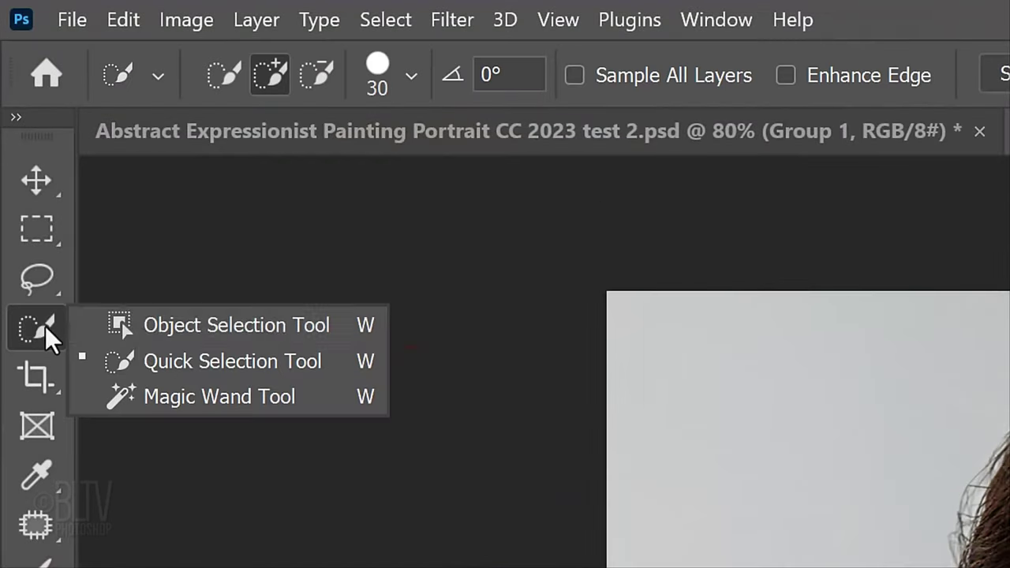
{"action": "left_click", "coordinate": [192, 361]}
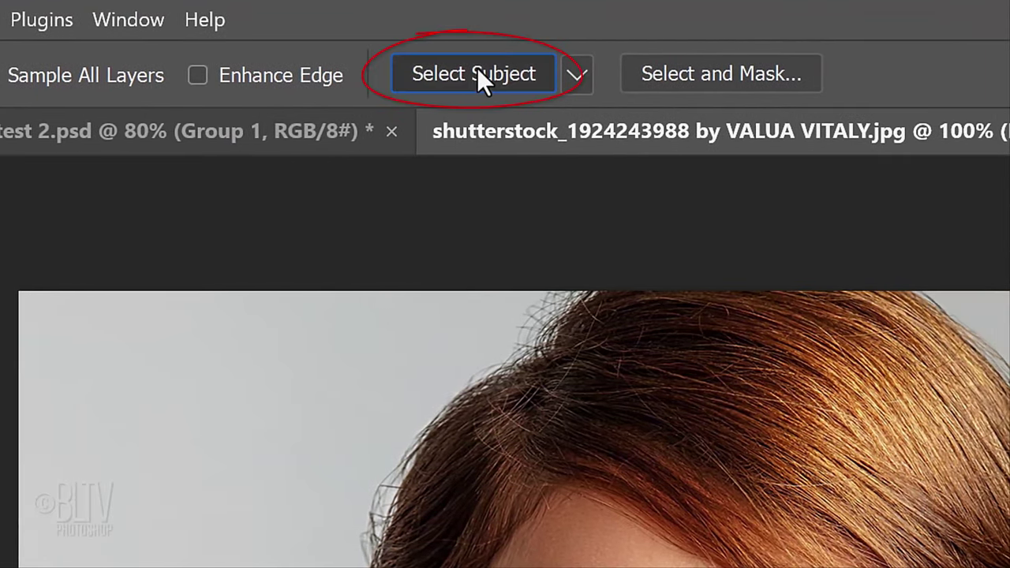
{"action": "left_click", "coordinate": [477, 67]}
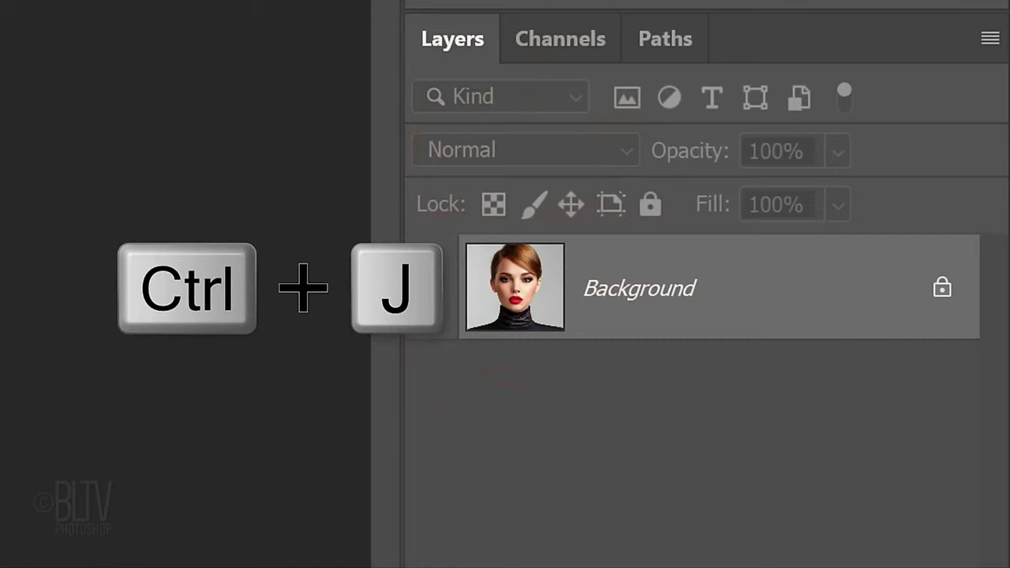
{"action": "key", "text": "ctrl+j"}
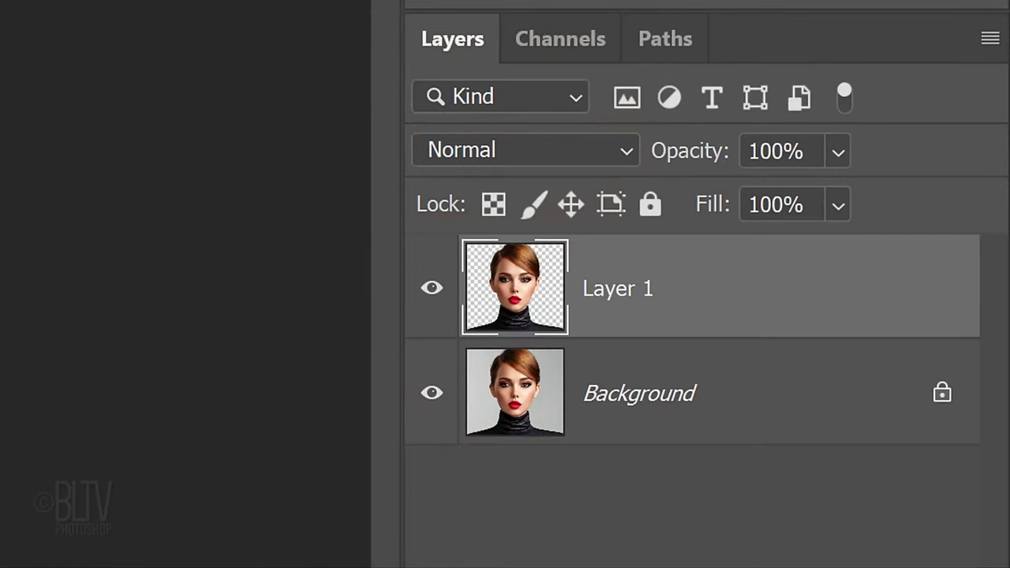
{"action": "left_click", "coordinate": [432, 393]}
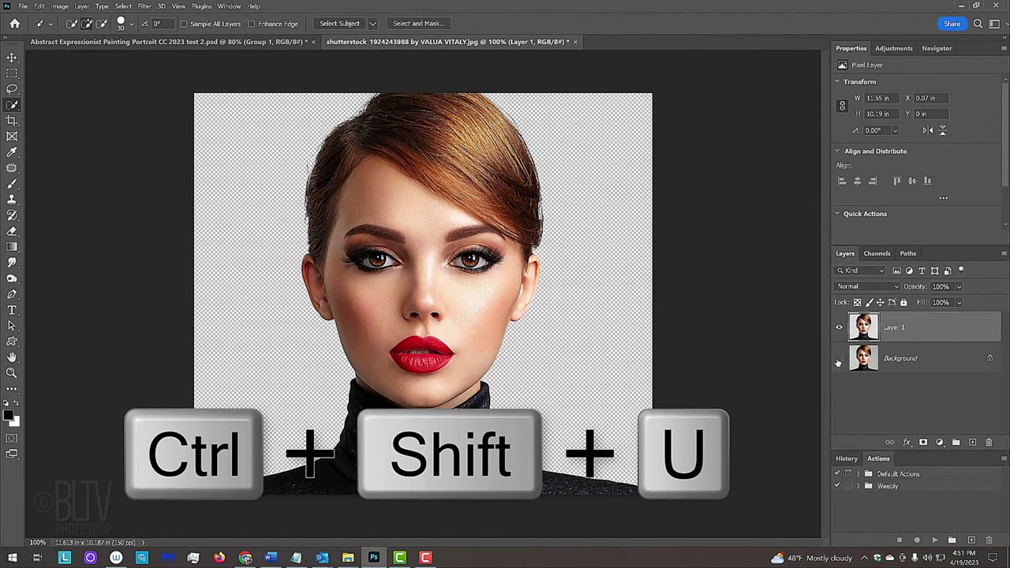
{"action": "key", "text": "ctrl+shift+u"}
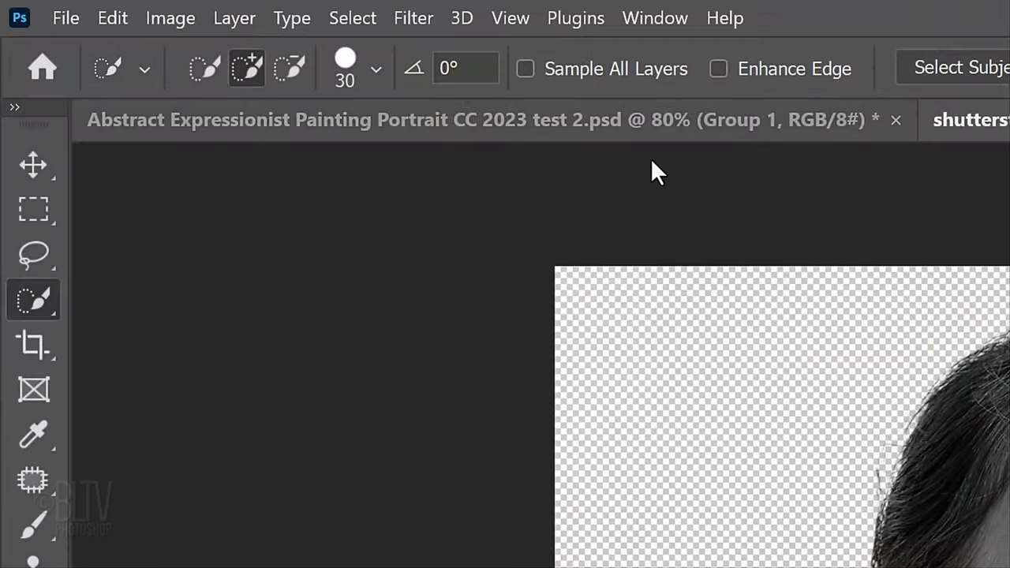
Apply Unsharp Mask to the cut-out at Amount 100%, Radius 10 px, Threshold 10 levels.
{"action": "left_click", "coordinate": [145, 7]}
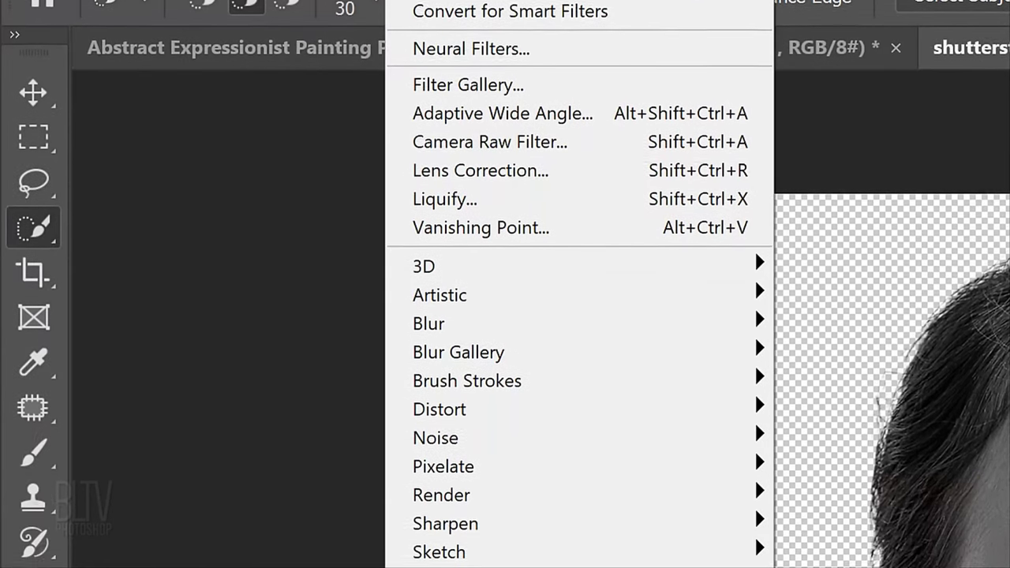
{"action": "mouse_move", "coordinate": [460, 363]}
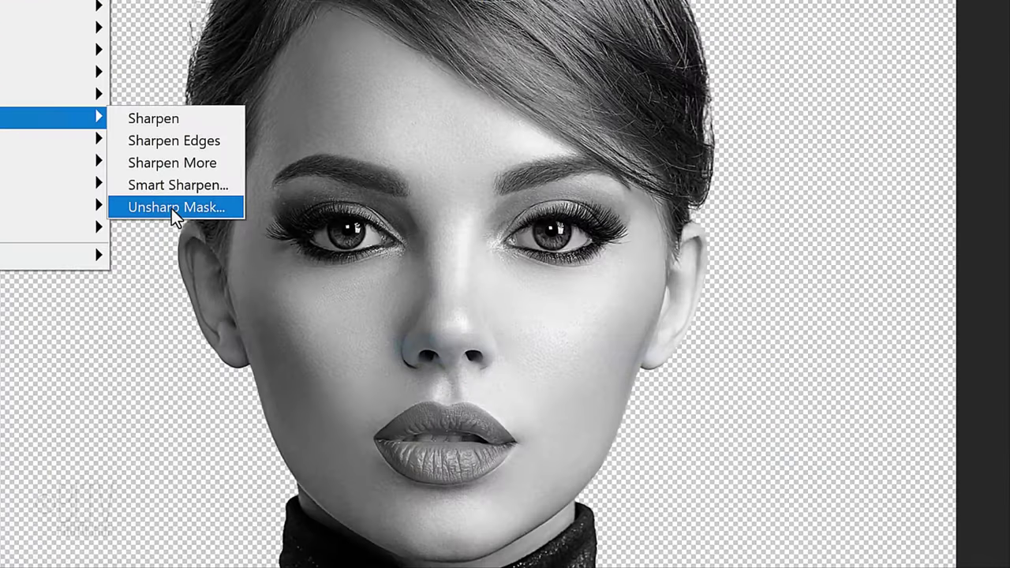
{"action": "left_click", "coordinate": [851, 464]}
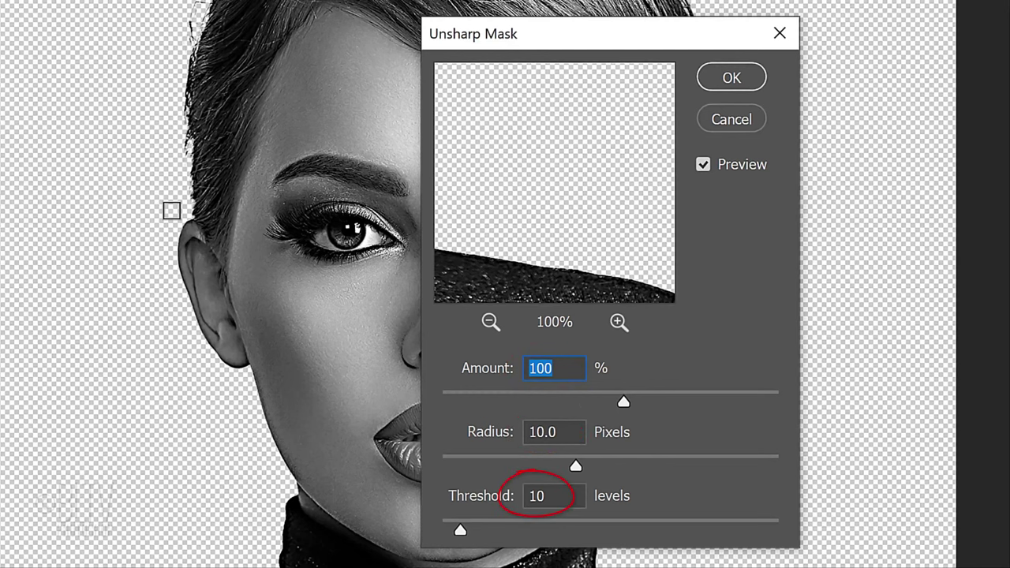
{"action": "left_click", "coordinate": [733, 79]}
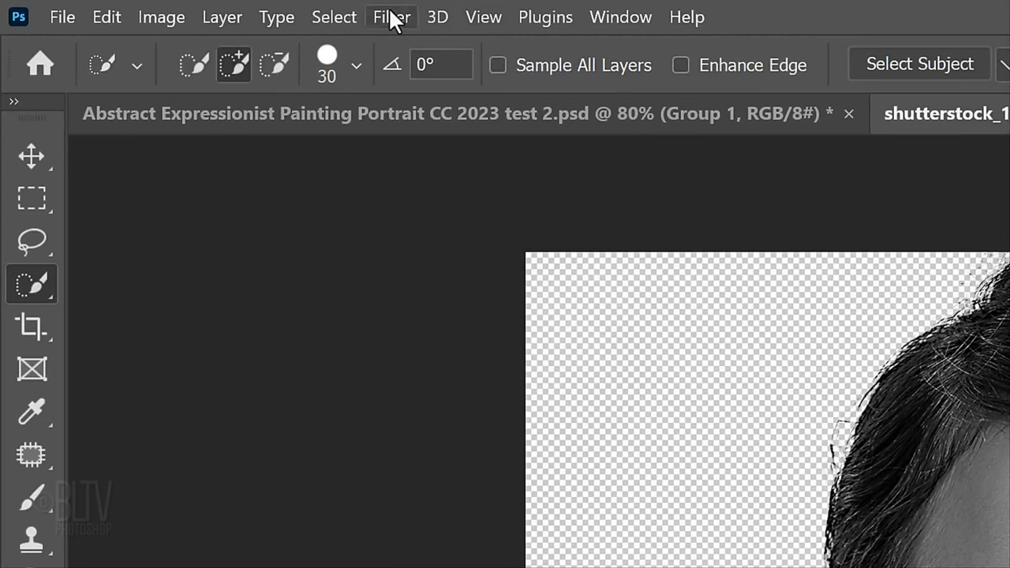
Apply Oil Paint (Stylization 4.0, Cleanliness 2.0, Scale 10, Bristle Detail 10) after comparing before/after previews.
{"action": "left_click", "coordinate": [391, 16]}
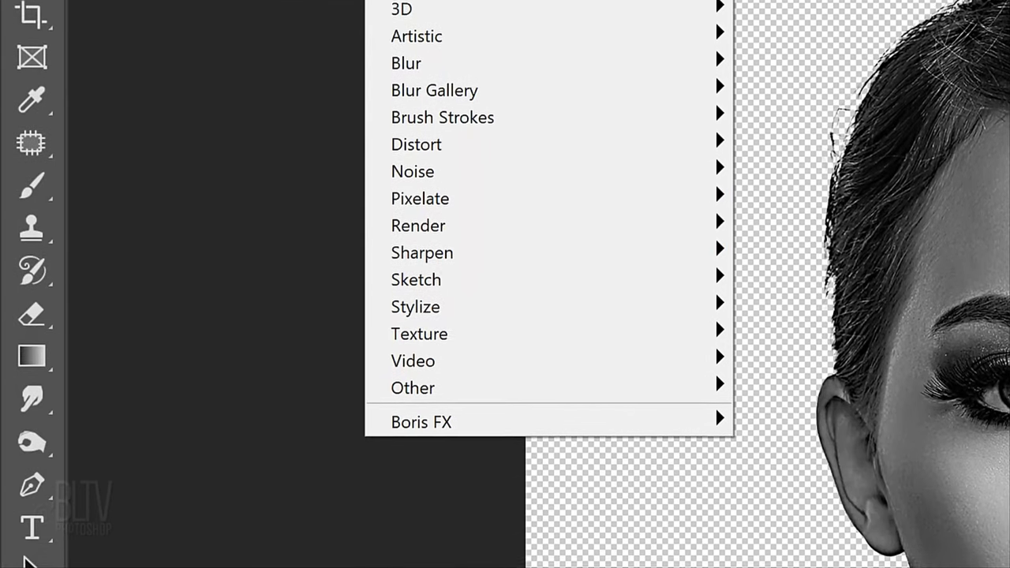
{"action": "mouse_move", "coordinate": [431, 311]}
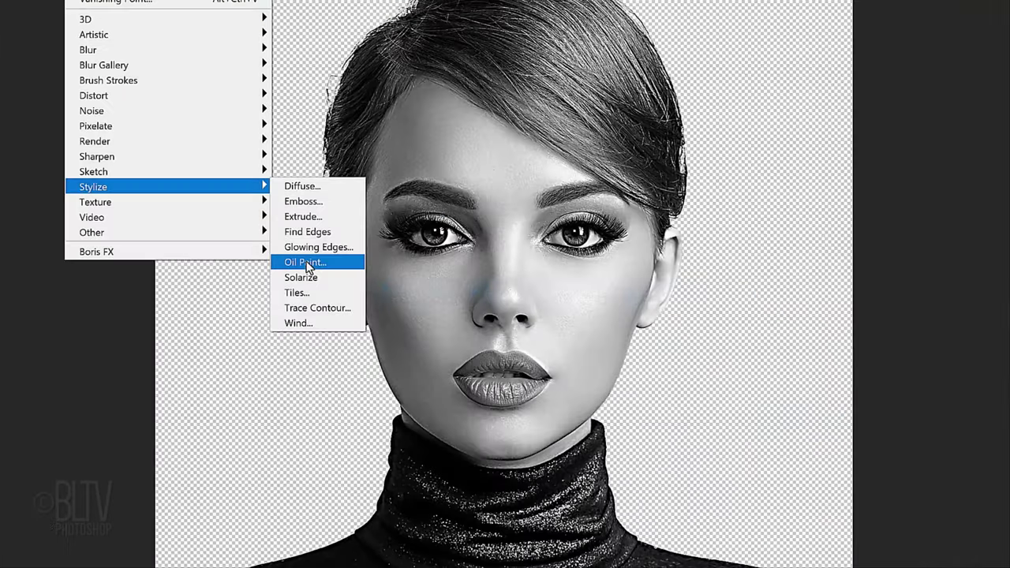
{"action": "left_click", "coordinate": [799, 435]}
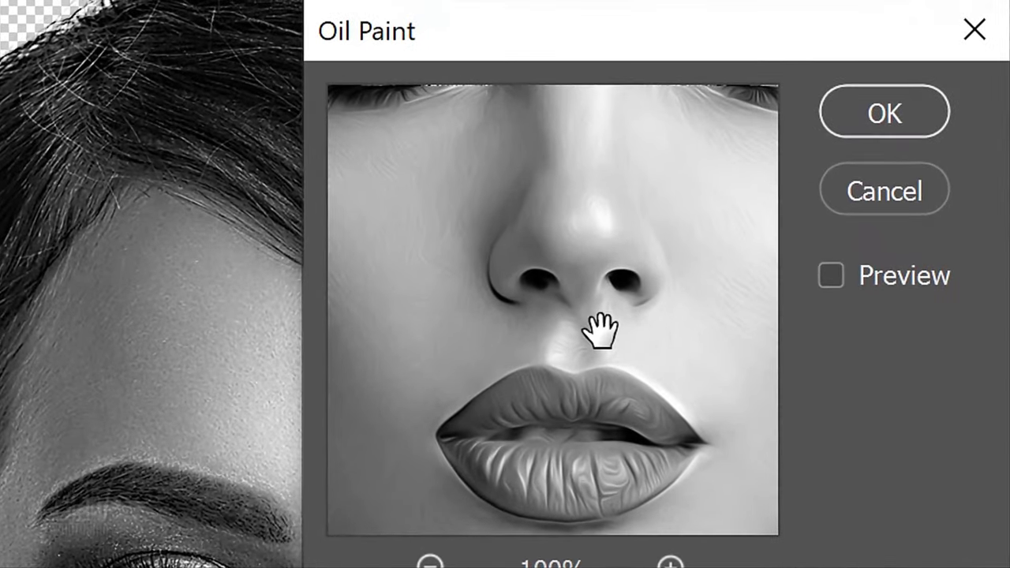
{"action": "left_click", "coordinate": [599, 330]}
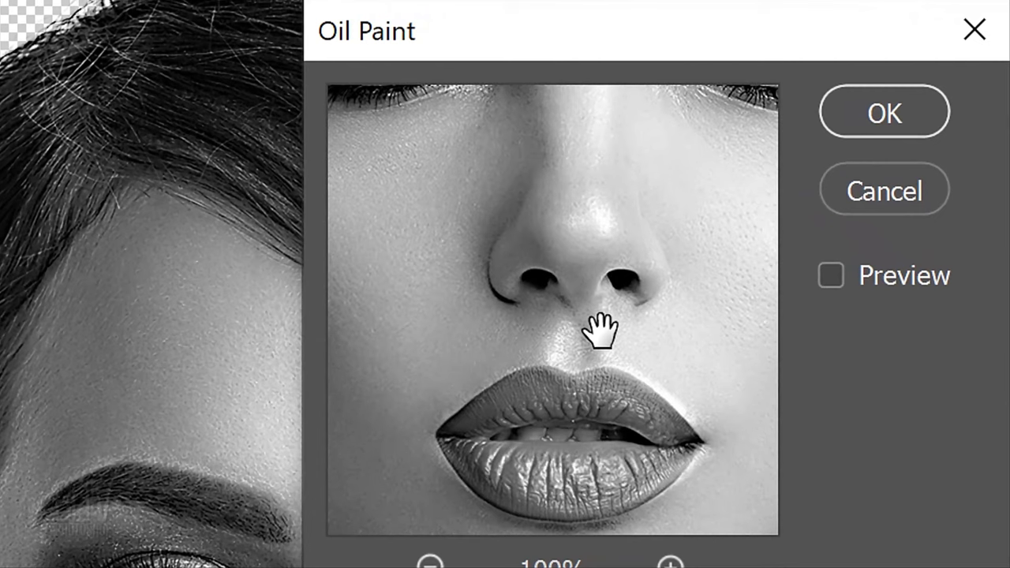
{"action": "left_click", "coordinate": [600, 330]}
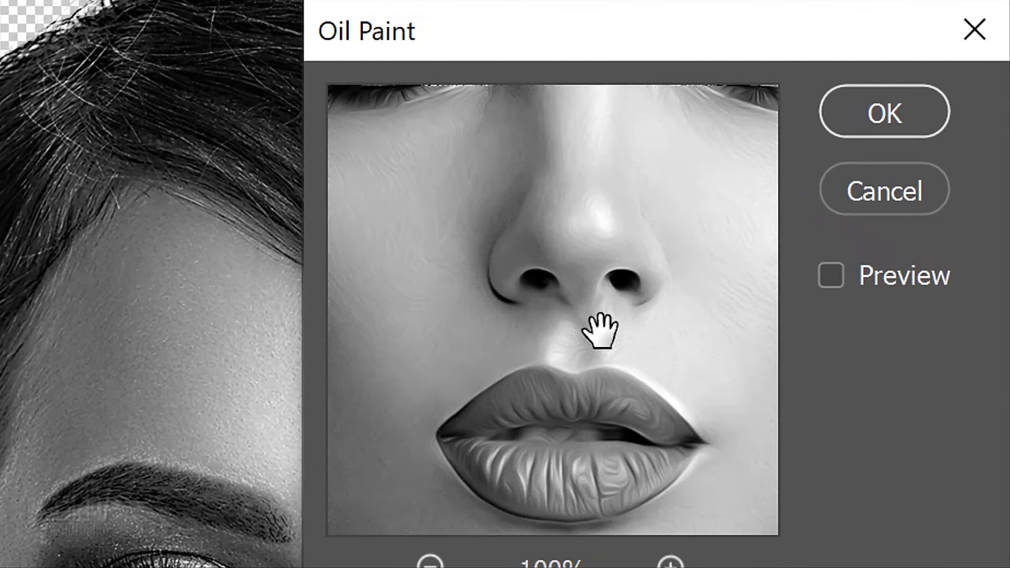
{"action": "left_click", "coordinate": [600, 330]}
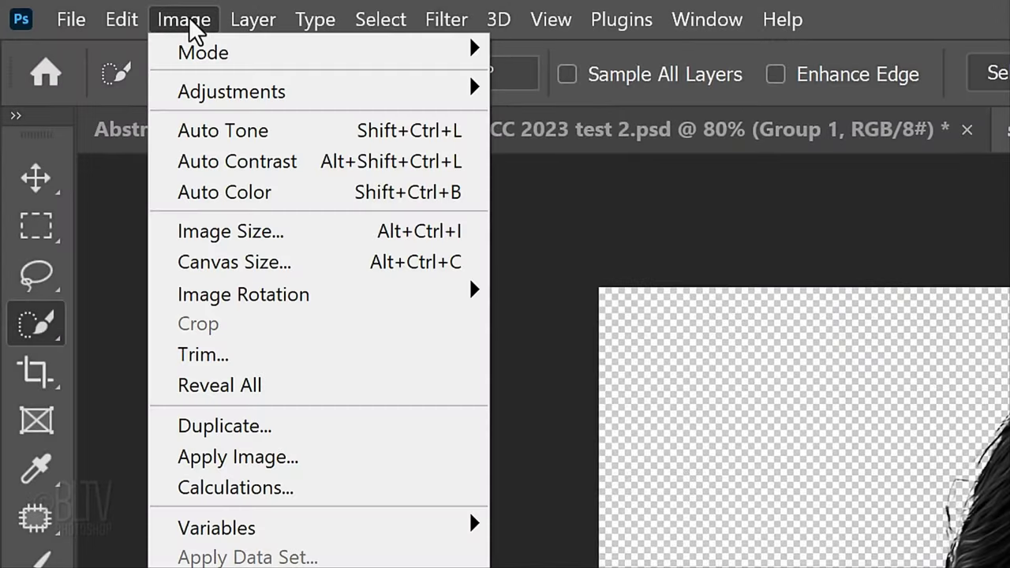
Posterize Layer 1's painted portrait to 4 levels.
{"action": "mouse_move", "coordinate": [215, 88]}
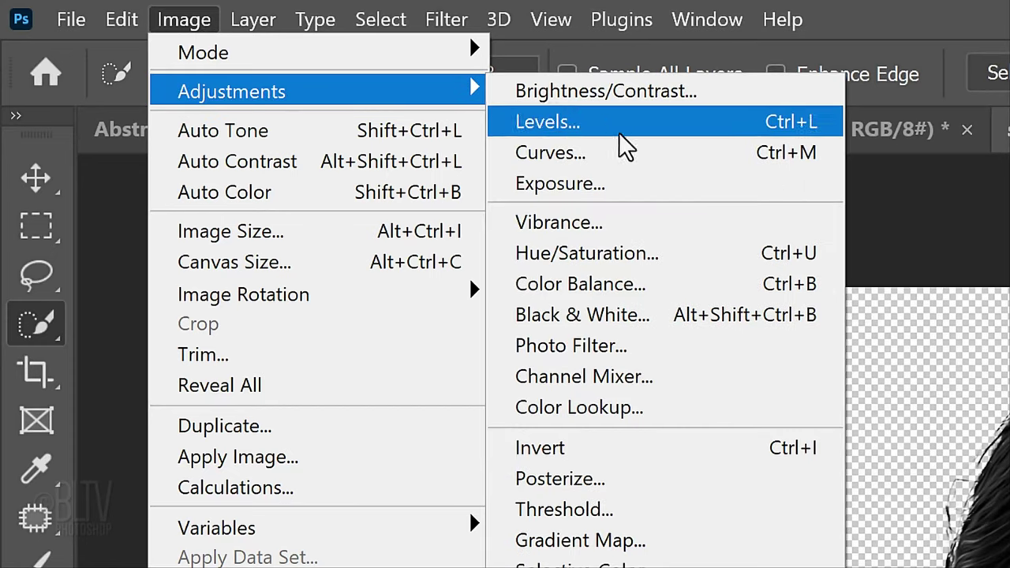
{"action": "left_click", "coordinate": [567, 480]}
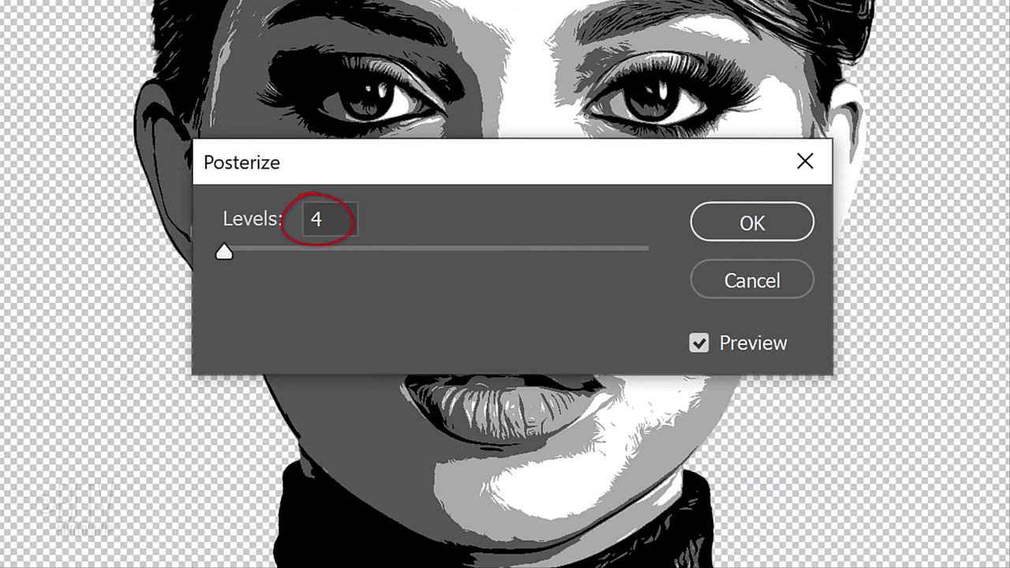
{"action": "left_click", "coordinate": [750, 228]}
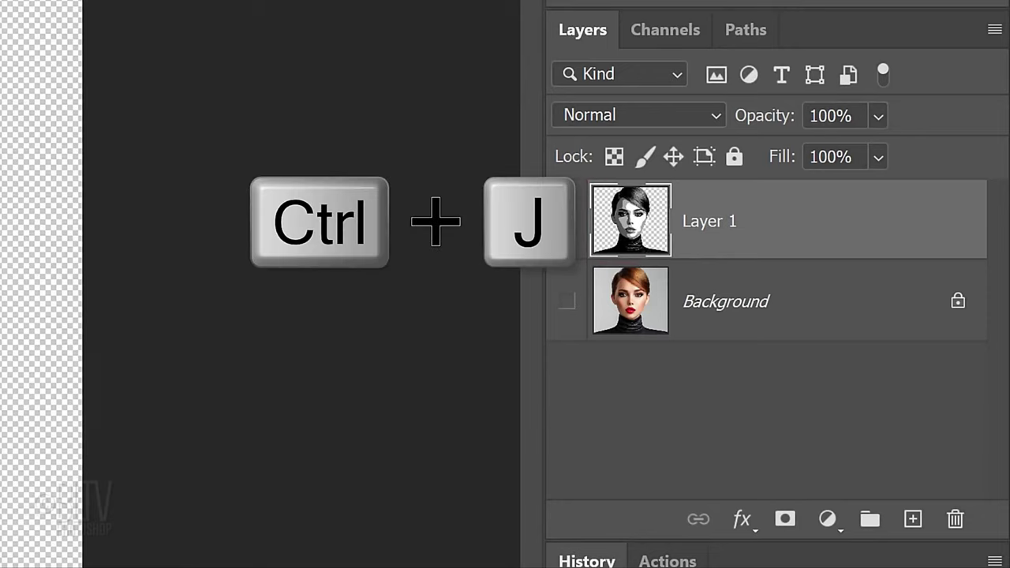
Duplicate the posterized layer and rename the top two copies Black and Dark.
{"action": "key", "text": "ctrl+j"}
{"action": "key", "text": "ctrl+j"}
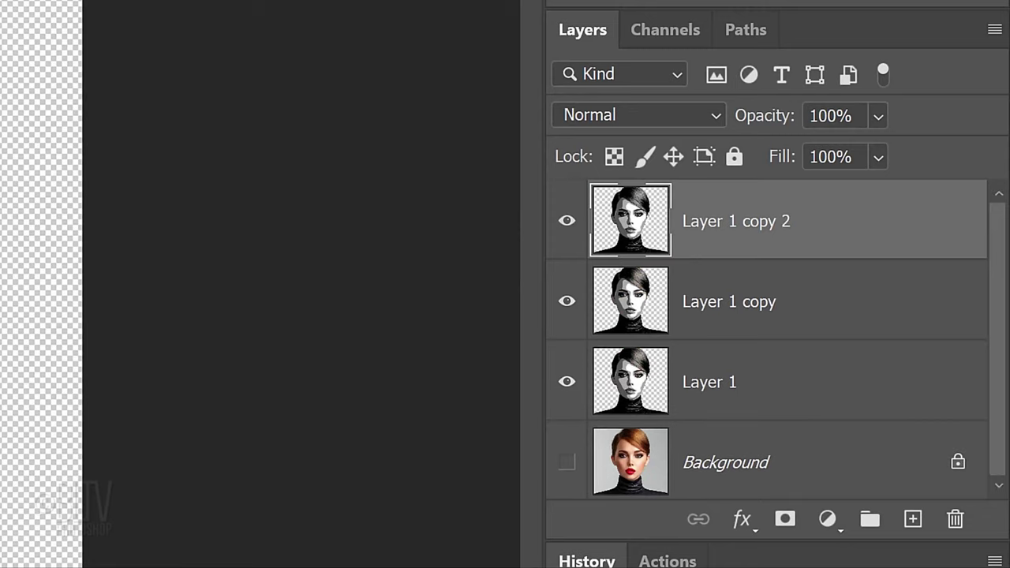
{"action": "key", "text": "ctrl+j"}
{"action": "double_click", "coordinate": [695, 223]}
{"action": "type", "text": "B"}
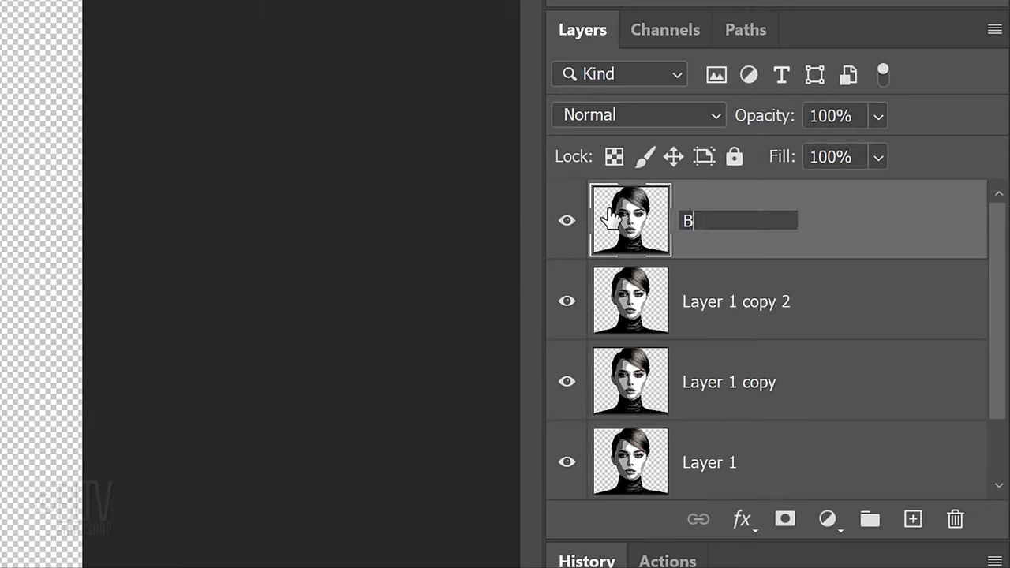
{"action": "type", "text": "lack"}
{"action": "key", "text": "Return"}
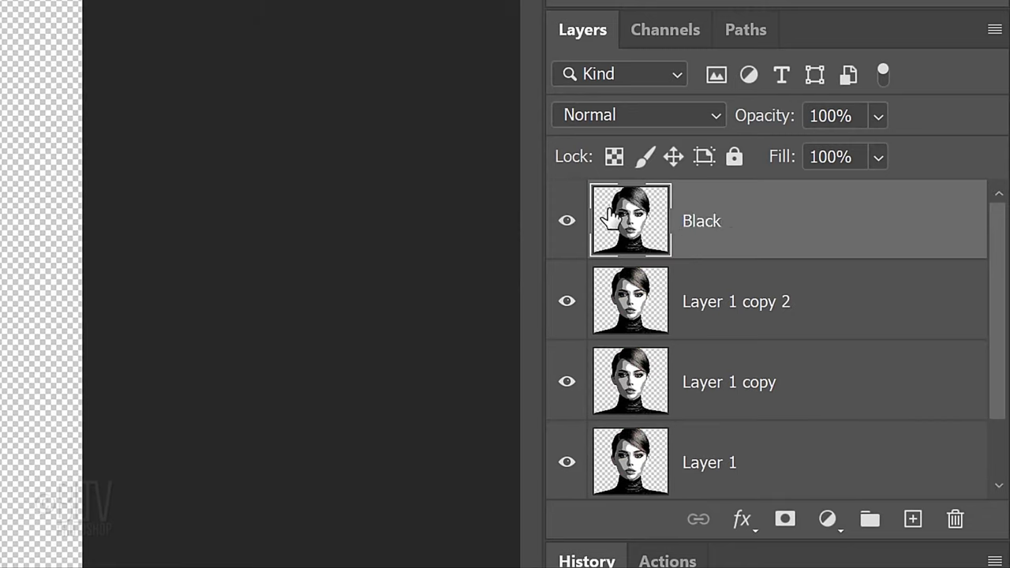
{"action": "double_click", "coordinate": [713, 302]}
{"action": "type", "text": "Dark"}
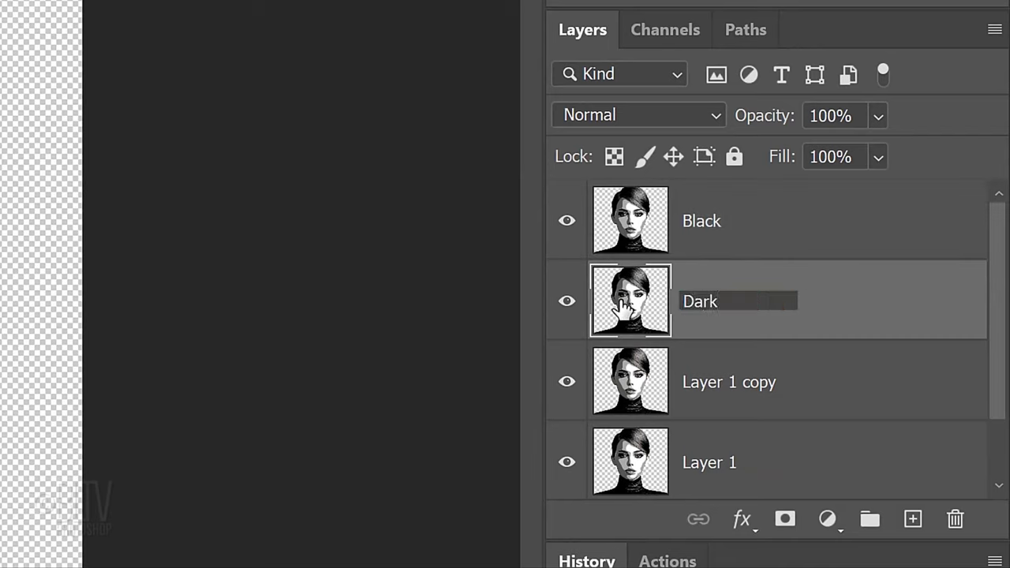
{"action": "key", "text": "Return"}
Rename the lower layers Medium and White, hide Dark, Medium and White, and select Black.
{"action": "double_click", "coordinate": [717, 383]}
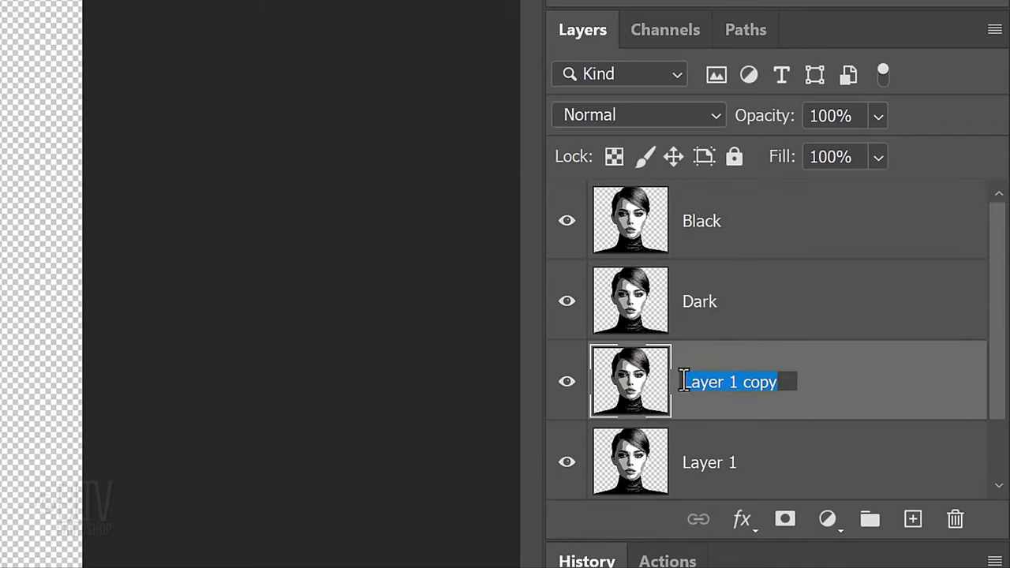
{"action": "type", "text": "Medium"}
{"action": "key", "text": "Return"}
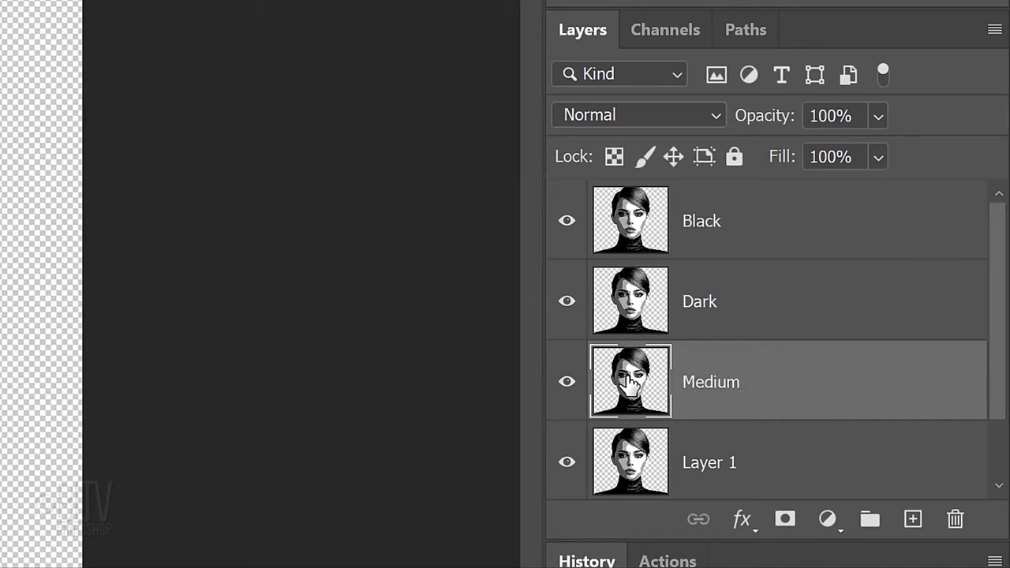
{"action": "double_click", "coordinate": [713, 461]}
{"action": "type", "text": "White"}
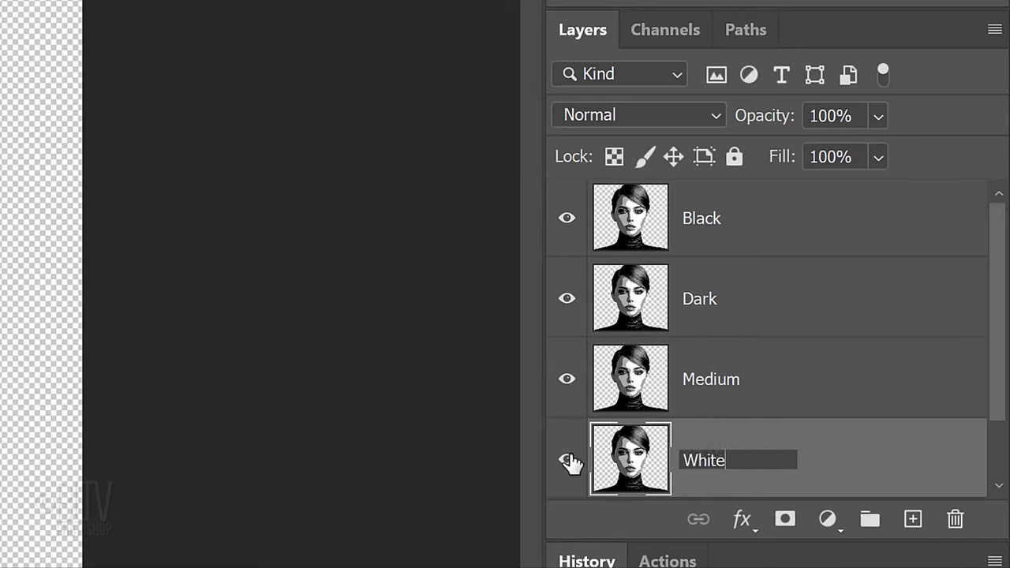
{"action": "key", "text": "Return"}
{"action": "left_click_drag", "start_coordinate": [570, 463], "coordinate": [570, 313]}
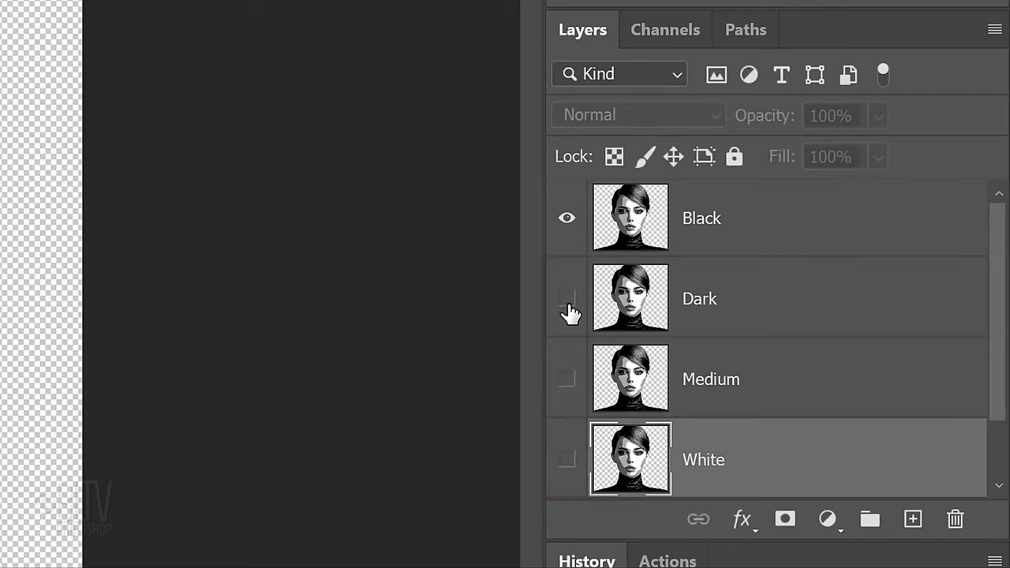
{"action": "left_click", "coordinate": [629, 219]}
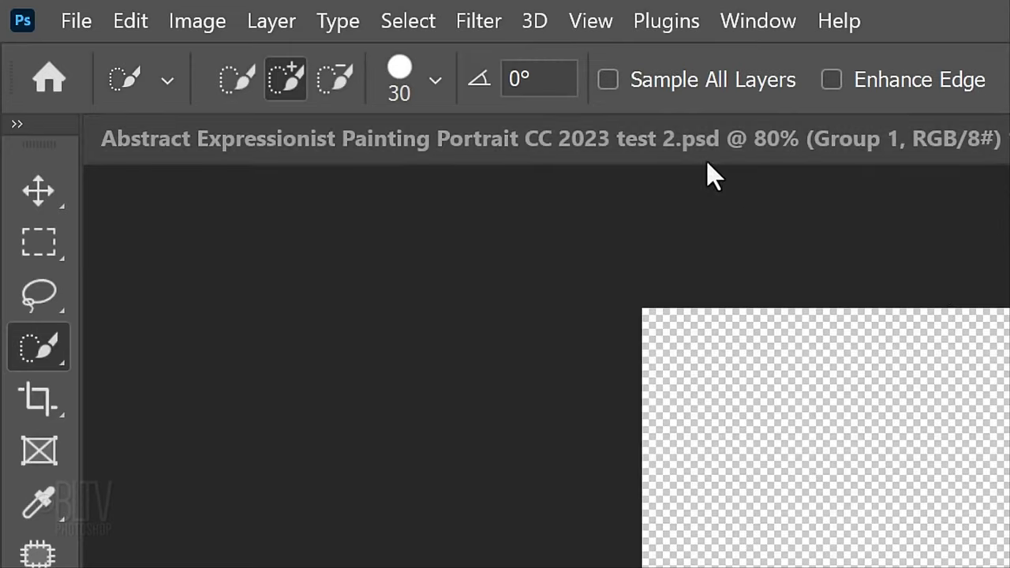
Mask the Black layer using a Color Range selection sampled from the black hair.
{"action": "left_click", "coordinate": [408, 21]}
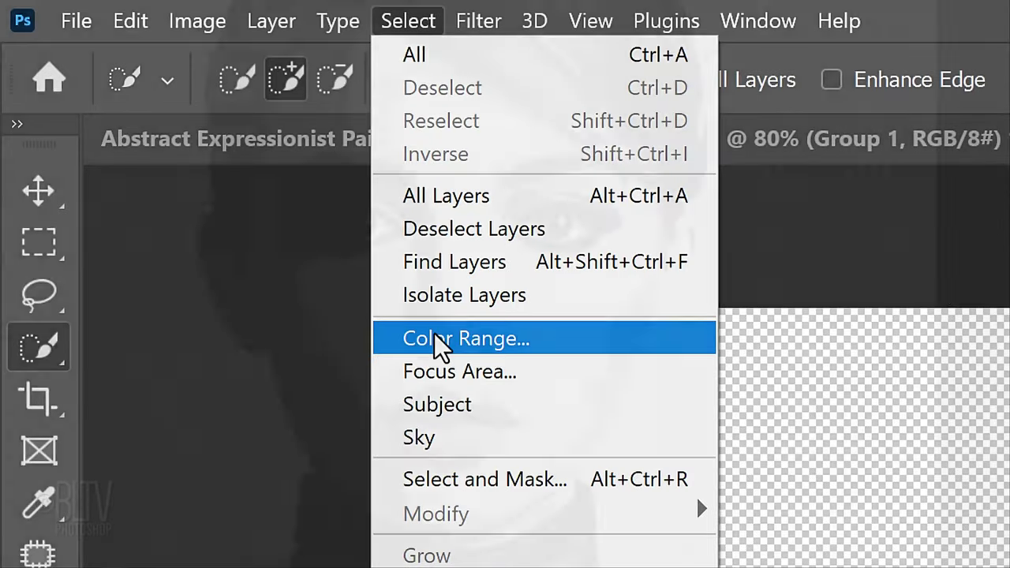
{"action": "left_click", "coordinate": [439, 345]}
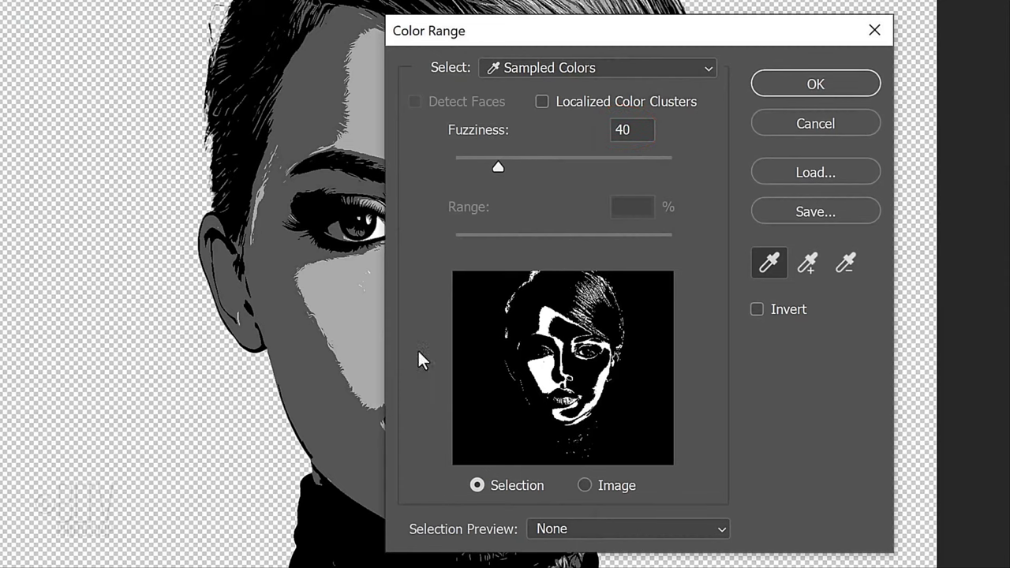
{"action": "left_click", "coordinate": [585, 486]}
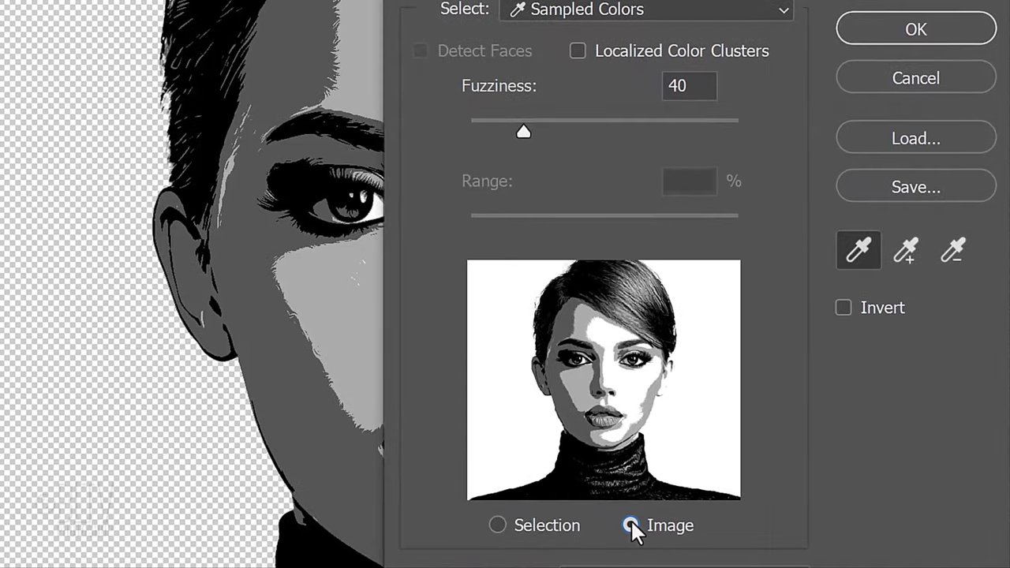
{"action": "left_click", "coordinate": [553, 314]}
{"action": "left_click", "coordinate": [915, 32]}
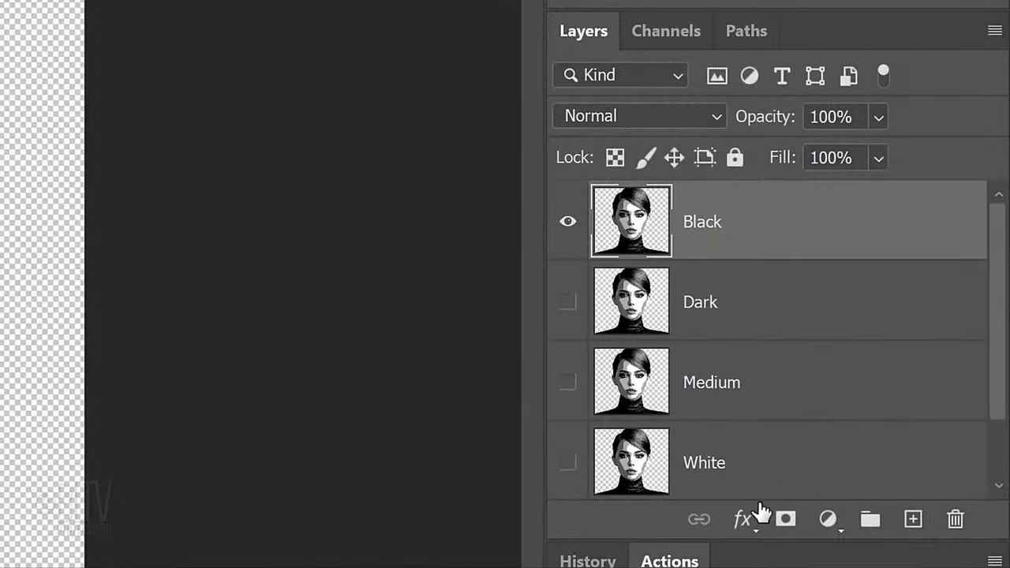
{"action": "left_click", "coordinate": [786, 520]}
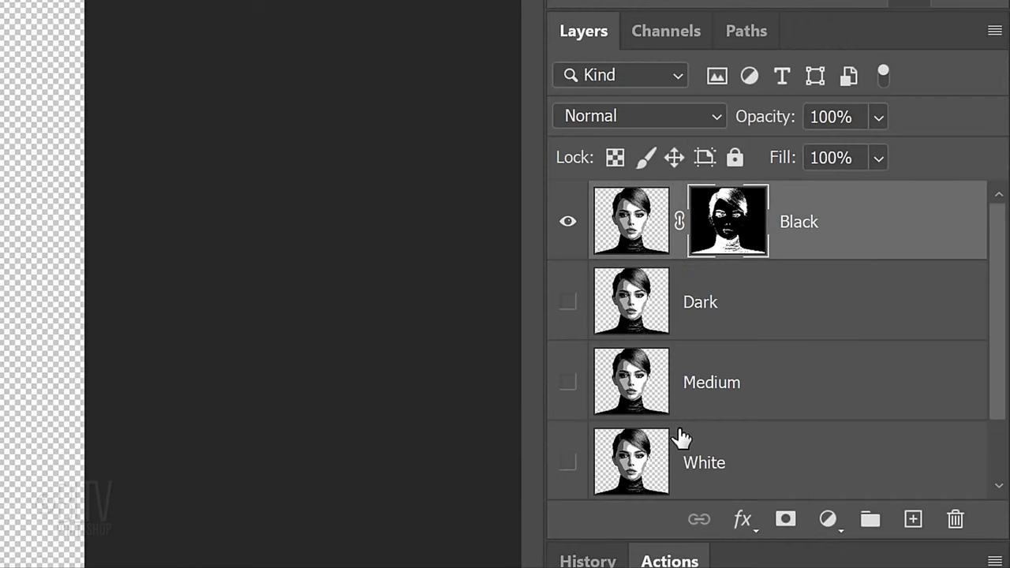
Show the Dark layer again and make it the active layer.
{"action": "left_click", "coordinate": [569, 306]}
{"action": "left_click", "coordinate": [632, 302]}
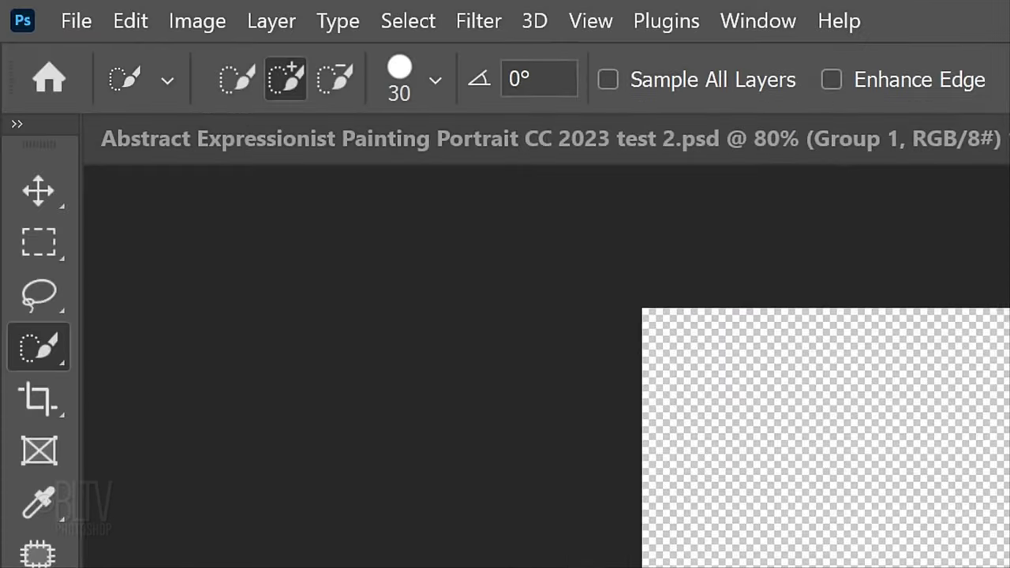
{"action": "left_click", "coordinate": [407, 20]}
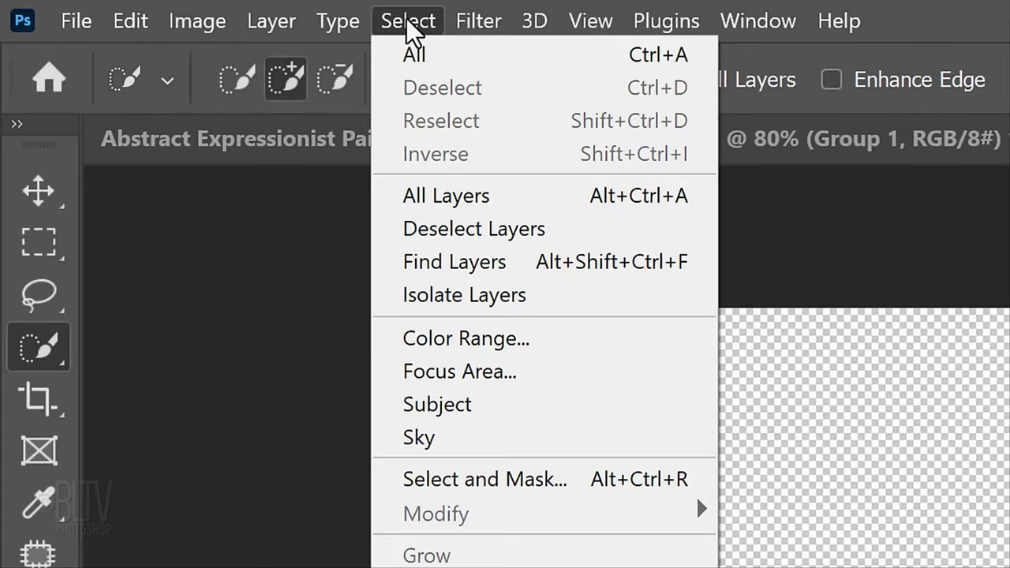
Mask the Dark layer from a Color Range sample of the forehead's dark grey, then show Medium.
{"action": "left_click", "coordinate": [434, 335]}
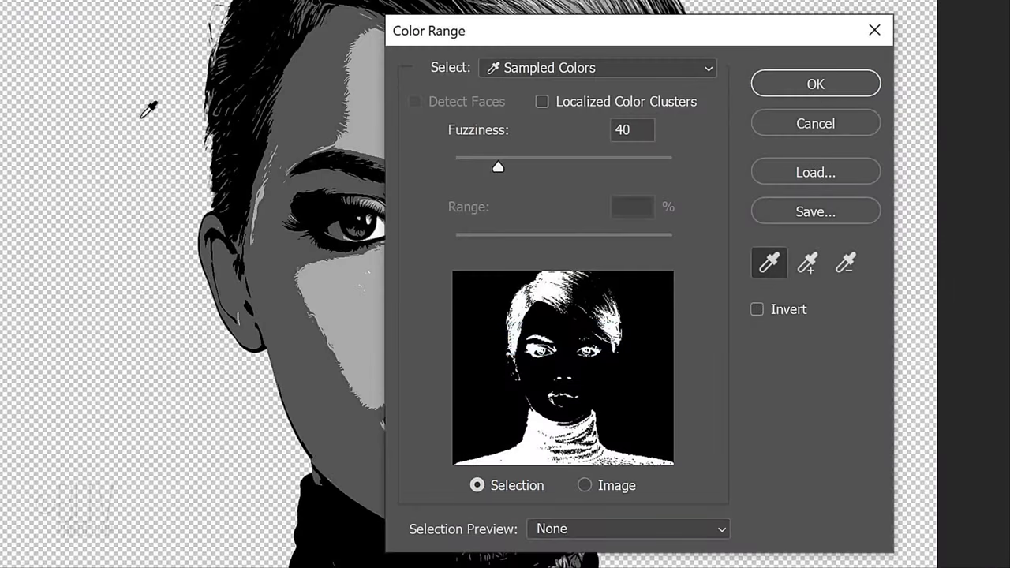
{"action": "left_click", "coordinate": [584, 486]}
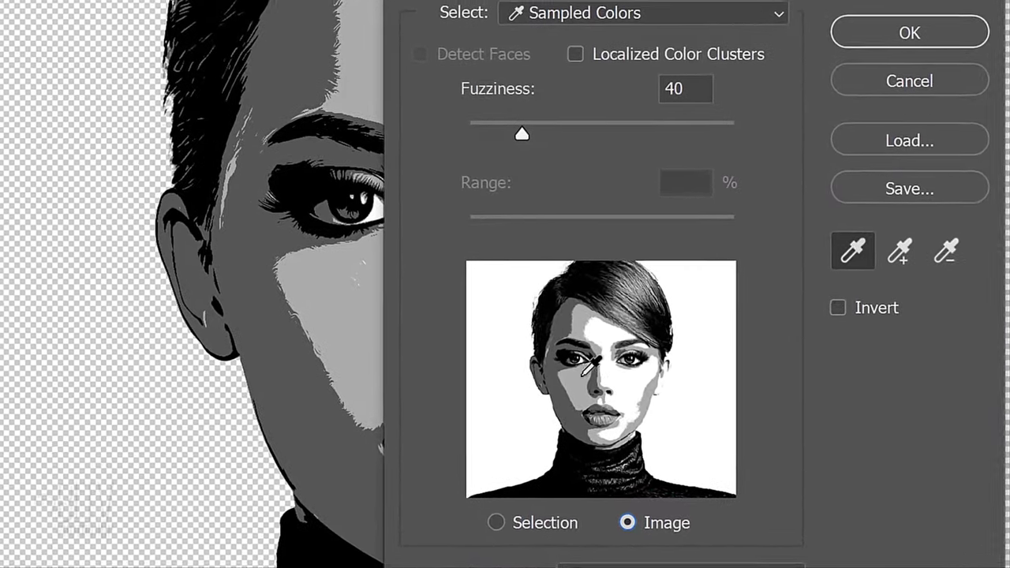
{"action": "left_click", "coordinate": [564, 320]}
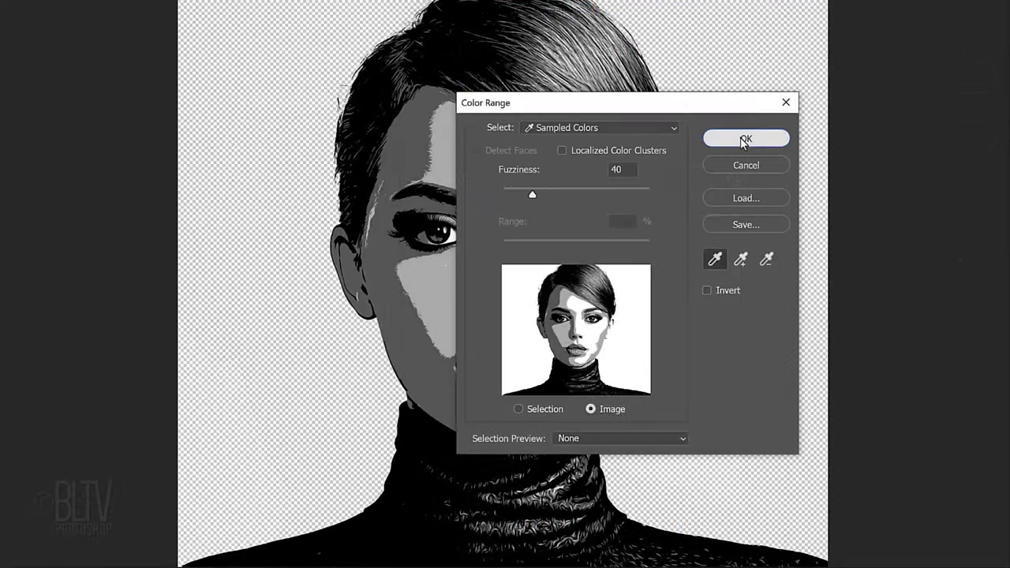
{"action": "left_click", "coordinate": [914, 32]}
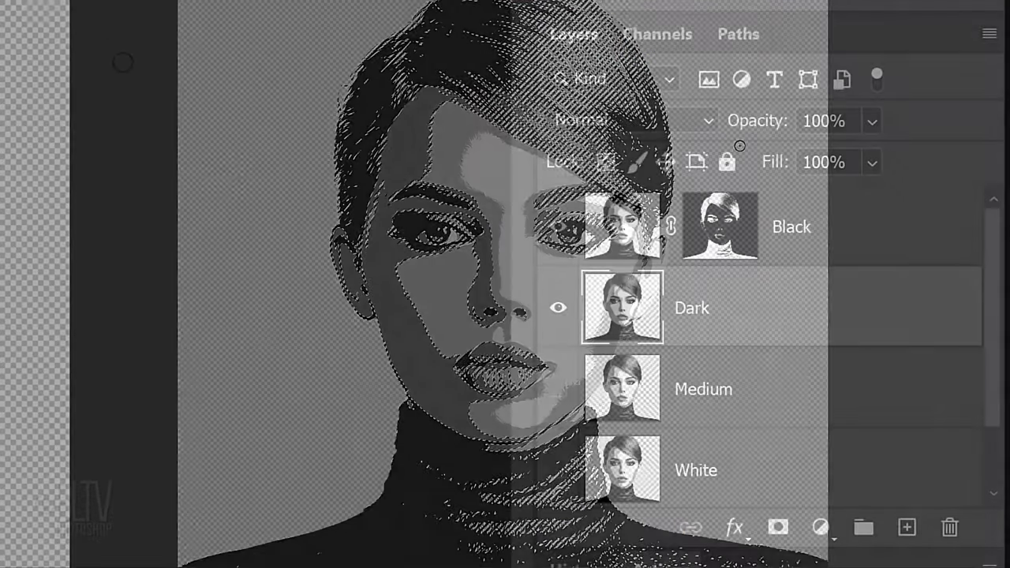
{"action": "left_click", "coordinate": [778, 527]}
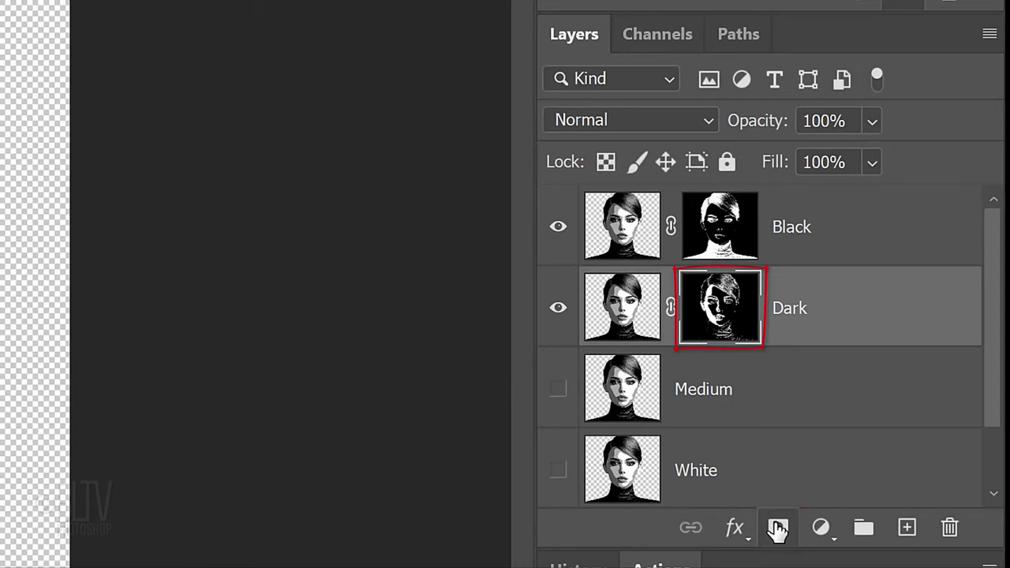
{"action": "left_click", "coordinate": [558, 389]}
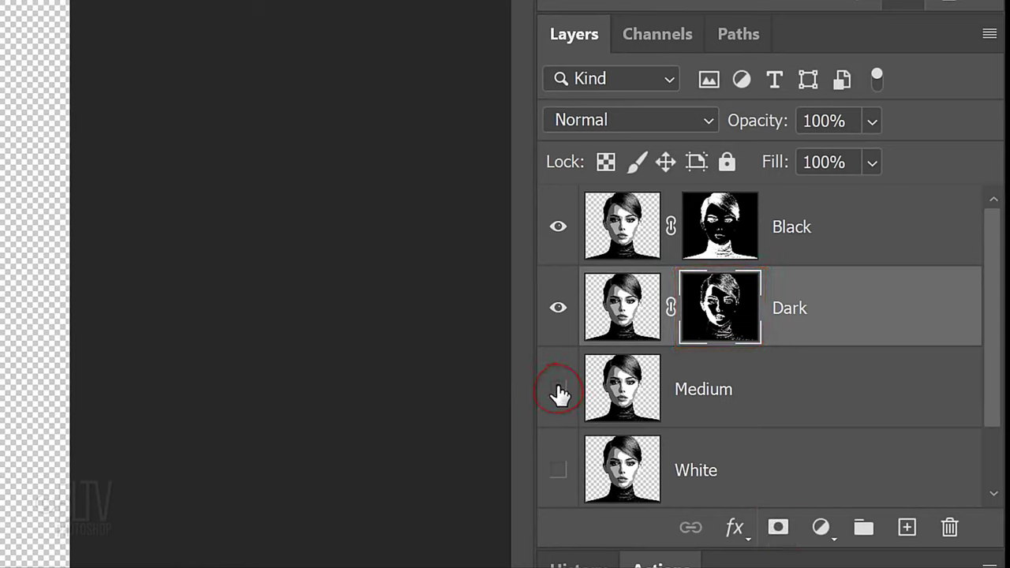
Select the Medium layer and add a mask from a Color Range sample of its mid-grey tone.
{"action": "left_click", "coordinate": [624, 389]}
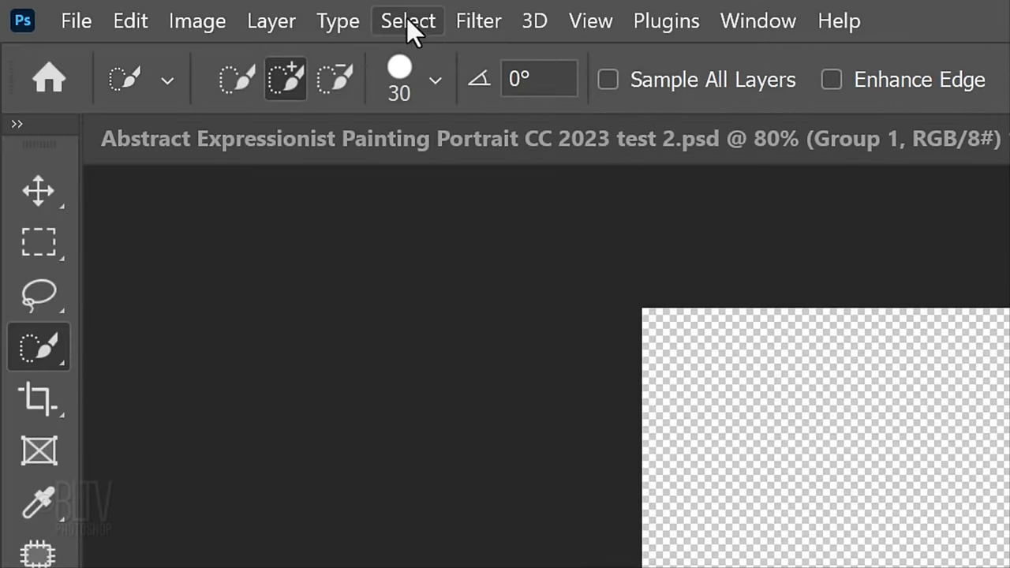
{"action": "left_click", "coordinate": [408, 23]}
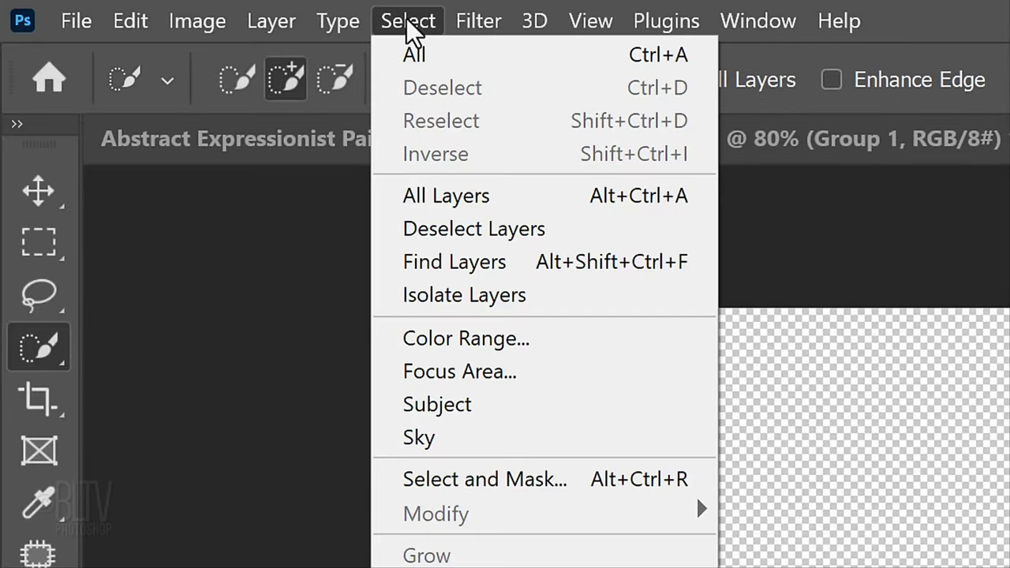
{"action": "left_click", "coordinate": [434, 338]}
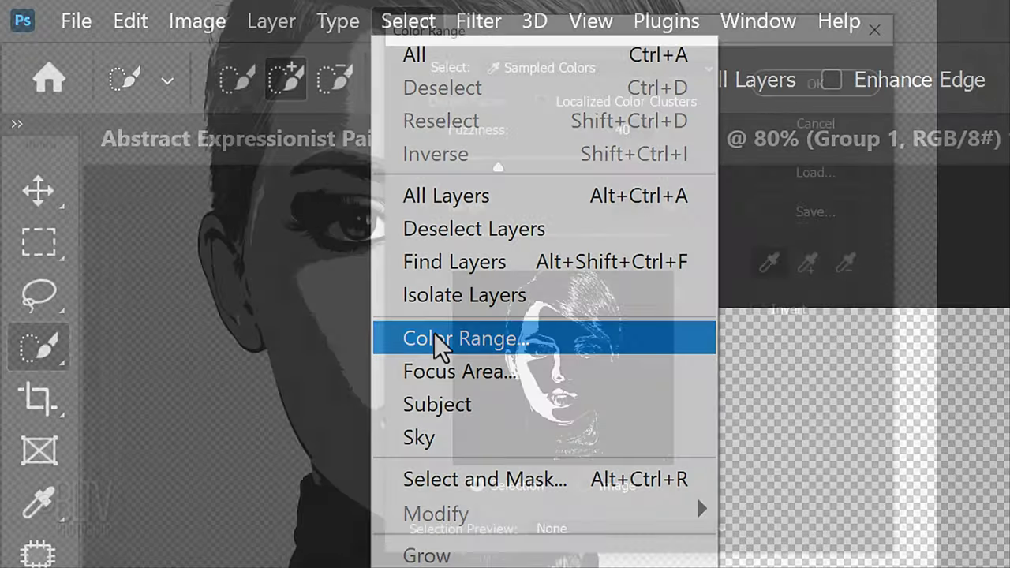
{"action": "left_click", "coordinate": [585, 485]}
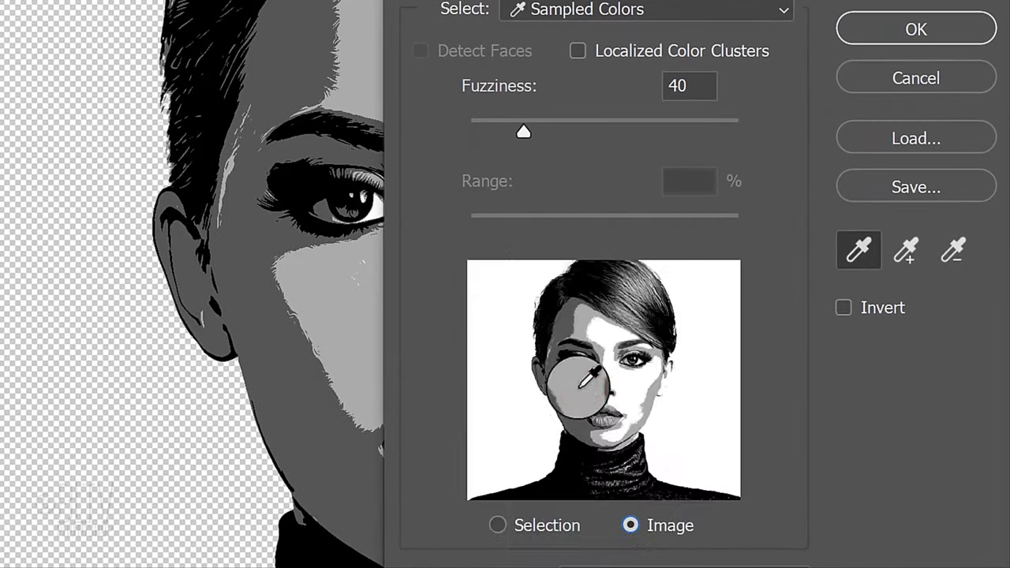
{"action": "left_click", "coordinate": [913, 34]}
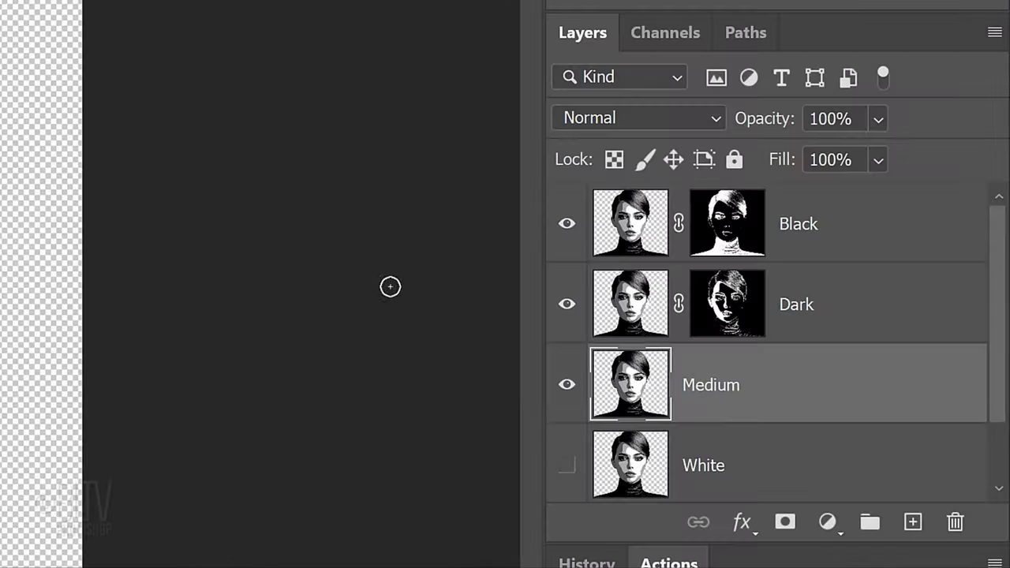
{"action": "left_click", "coordinate": [785, 522]}
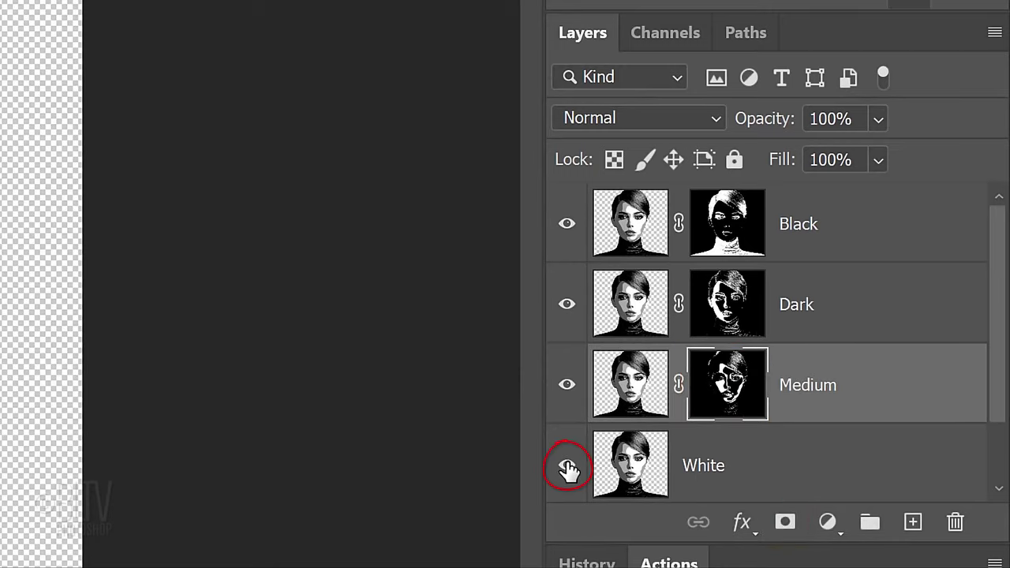
Show the White layer and mask it with a Color Range selection of the cheek highlight.
{"action": "left_click", "coordinate": [611, 470]}
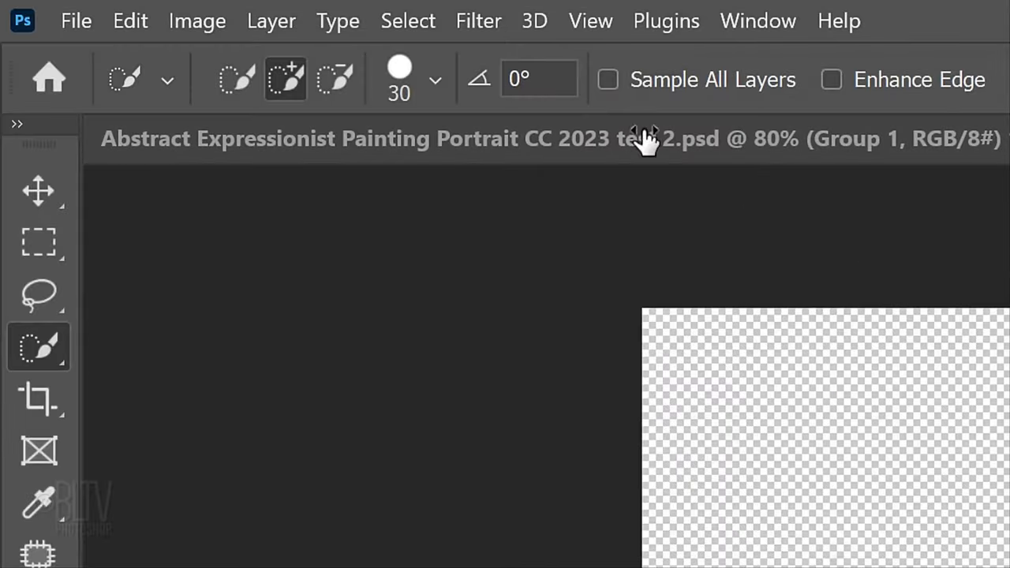
{"action": "left_click", "coordinate": [407, 22]}
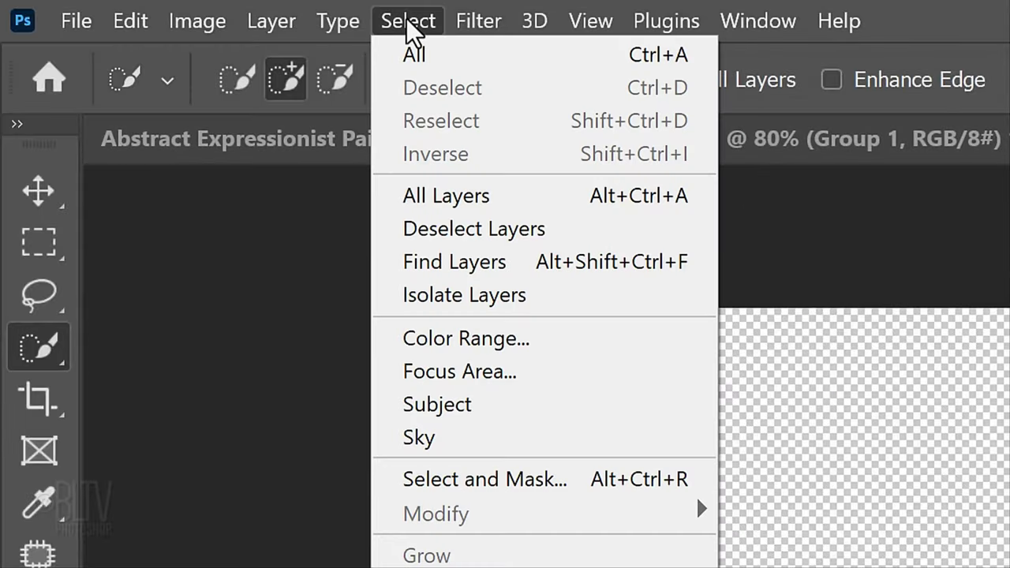
{"action": "left_click", "coordinate": [434, 338]}
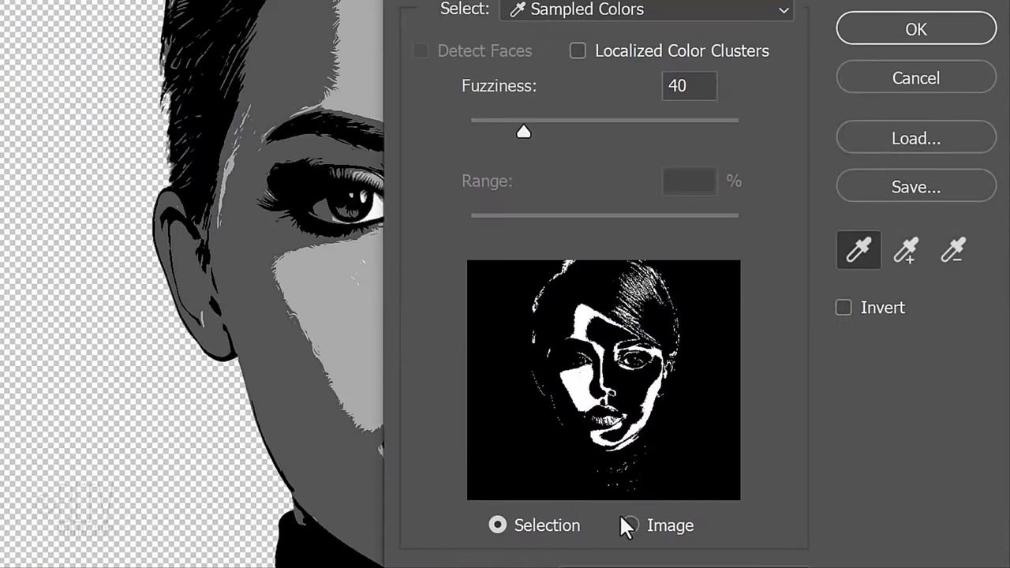
{"action": "left_click", "coordinate": [629, 526]}
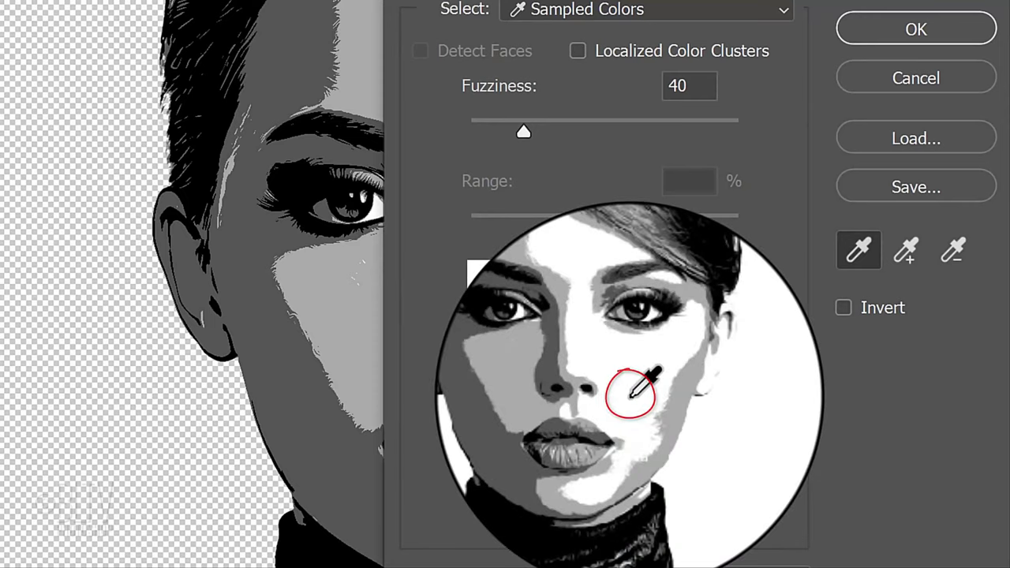
{"action": "left_click", "coordinate": [896, 27]}
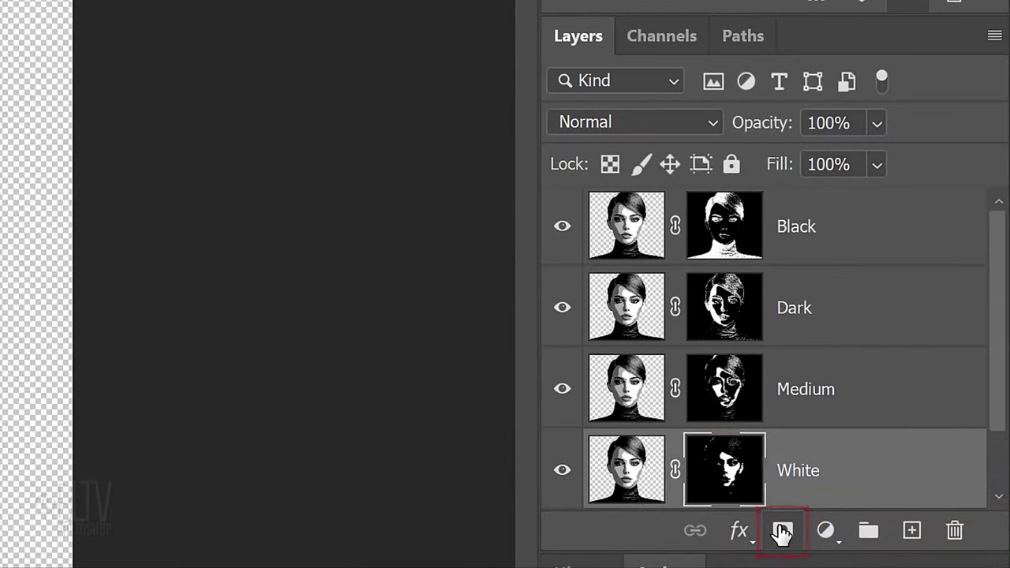
{"action": "left_click", "coordinate": [627, 226]}
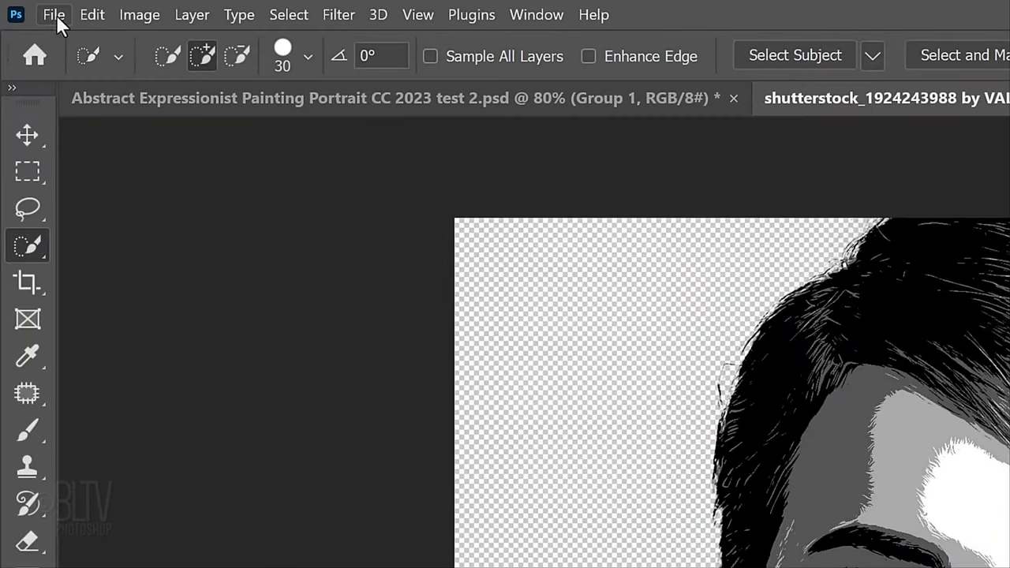
Place Embedded the 'FRAM 096 by Pepa7 copy' image from the Textures folder.
{"action": "left_click", "coordinate": [52, 15]}
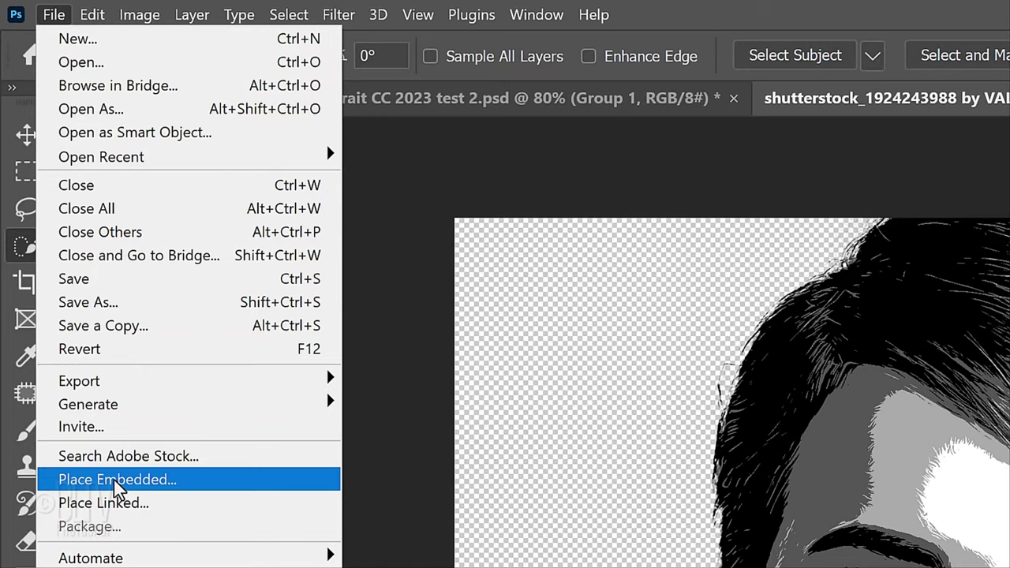
{"action": "left_click", "coordinate": [117, 482]}
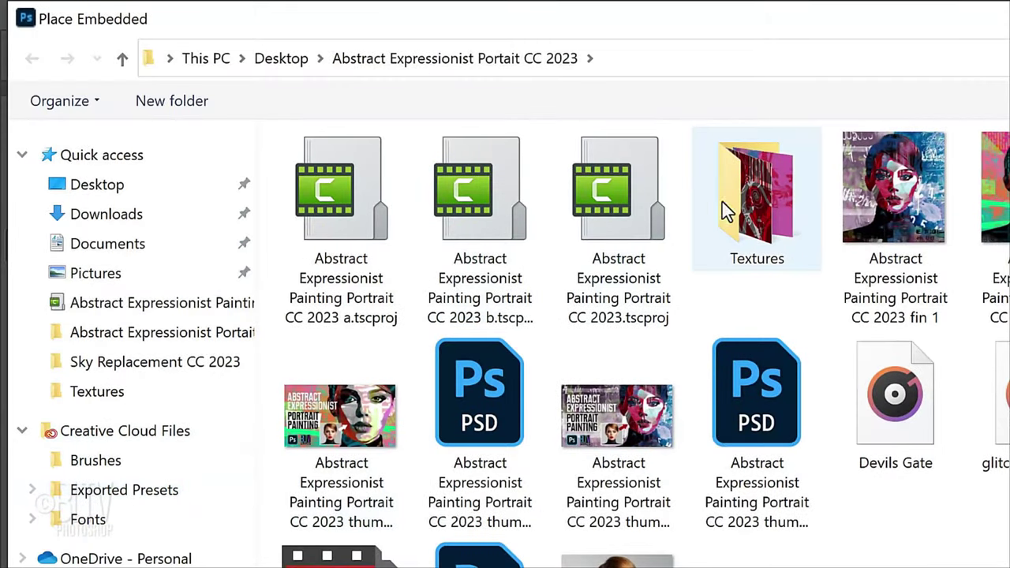
{"action": "double_click", "coordinate": [761, 178]}
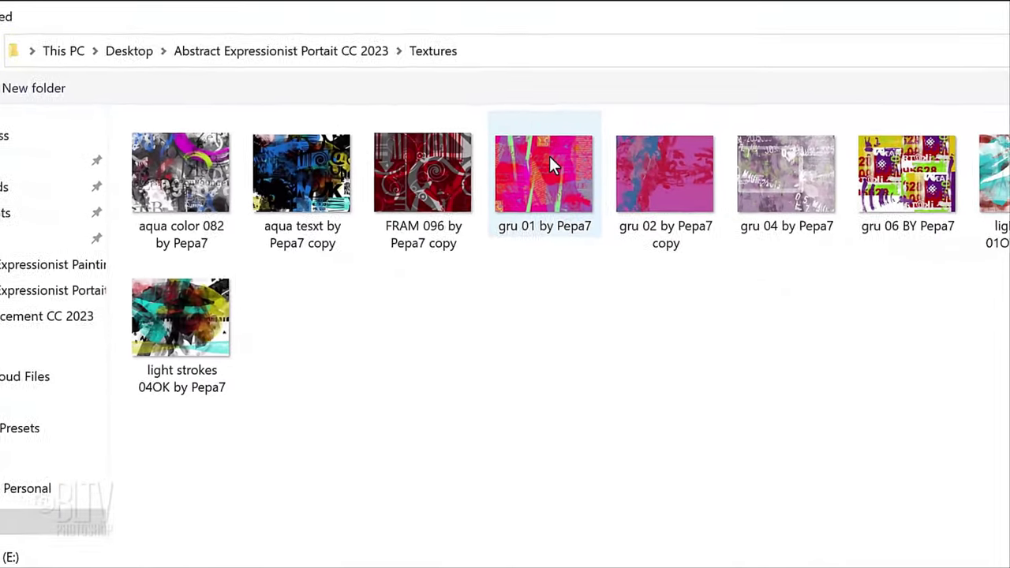
{"action": "left_click", "coordinate": [423, 182]}
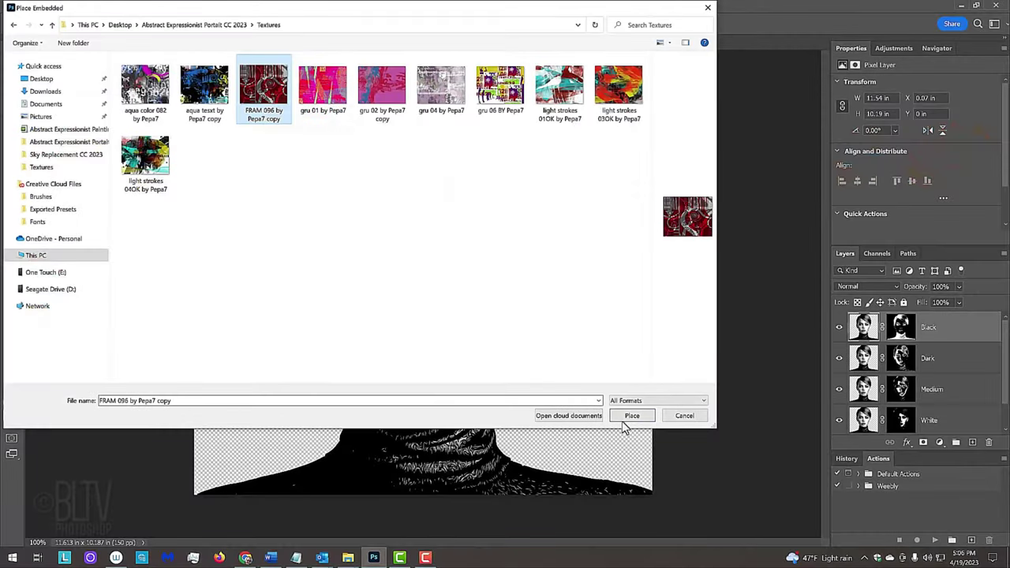
{"action": "left_click", "coordinate": [636, 420]}
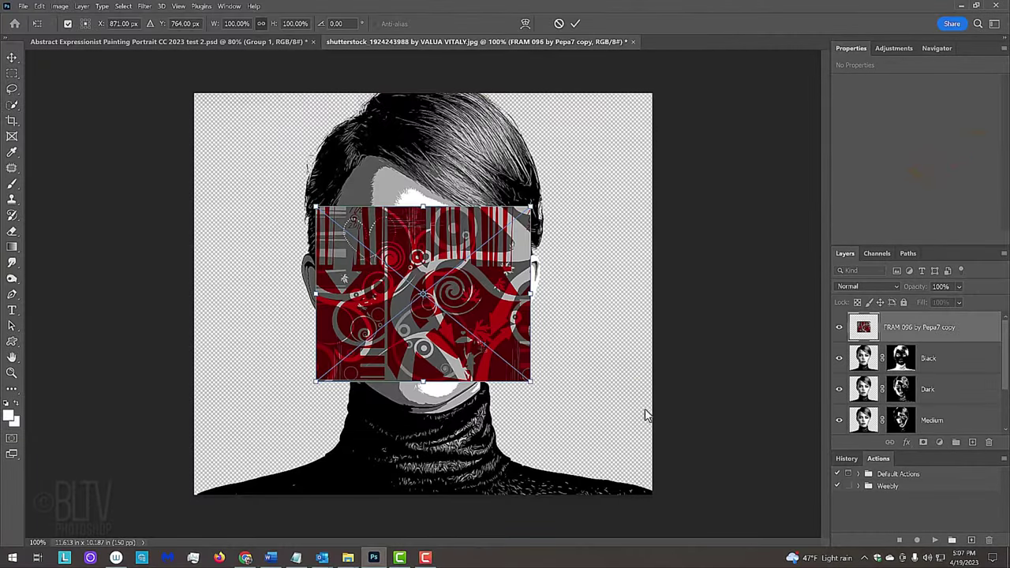
Scale the FRAM 096 texture from its centre to 230.89% and commit the transform.
{"action": "left_click", "coordinate": [532, 208]}
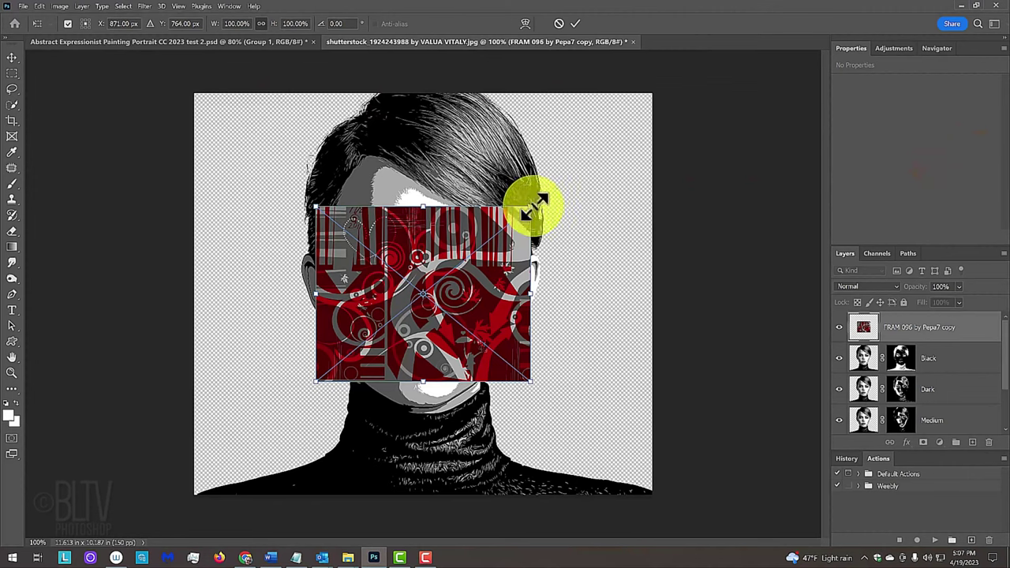
{"action": "key", "text": "alt"}
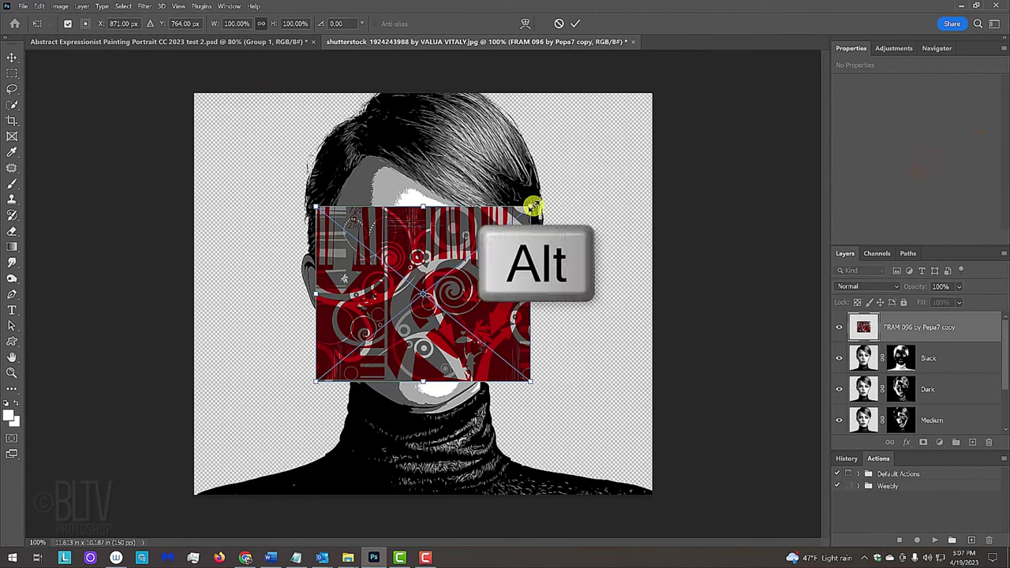
{"action": "left_click_drag", "start_coordinate": [533, 207], "coordinate": [701, 126]}
{"action": "key", "text": "Return"}
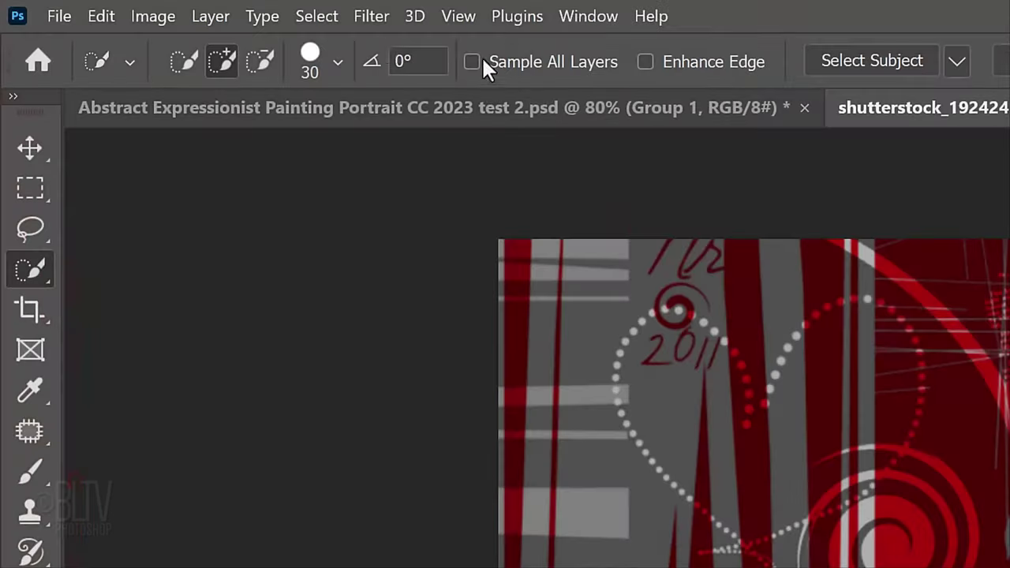
Apply Layer > Create Clipping Mask so the FRAM 096 texture shows only through Black.
{"action": "left_click", "coordinate": [220, 18]}
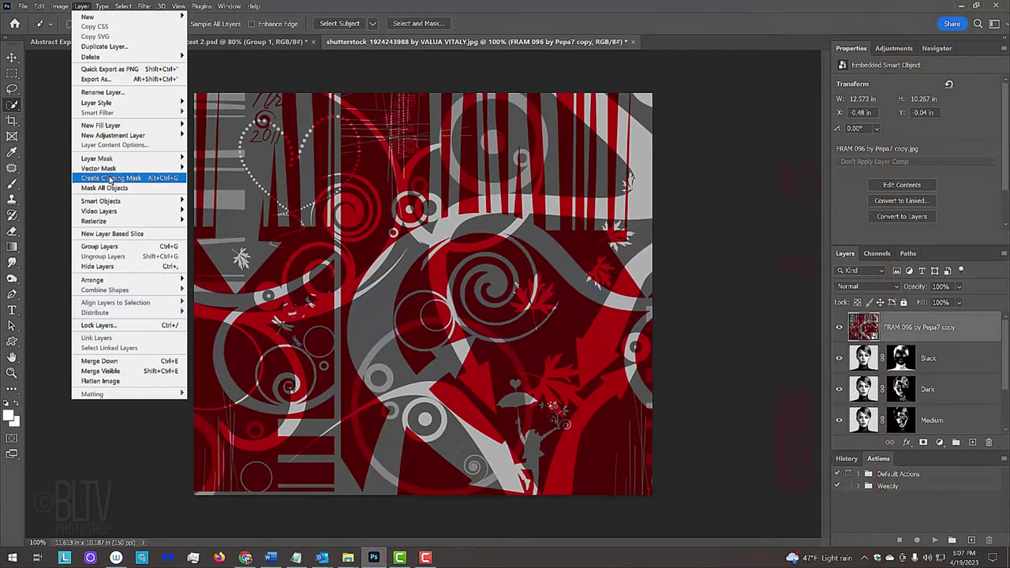
{"action": "left_click", "coordinate": [269, 316]}
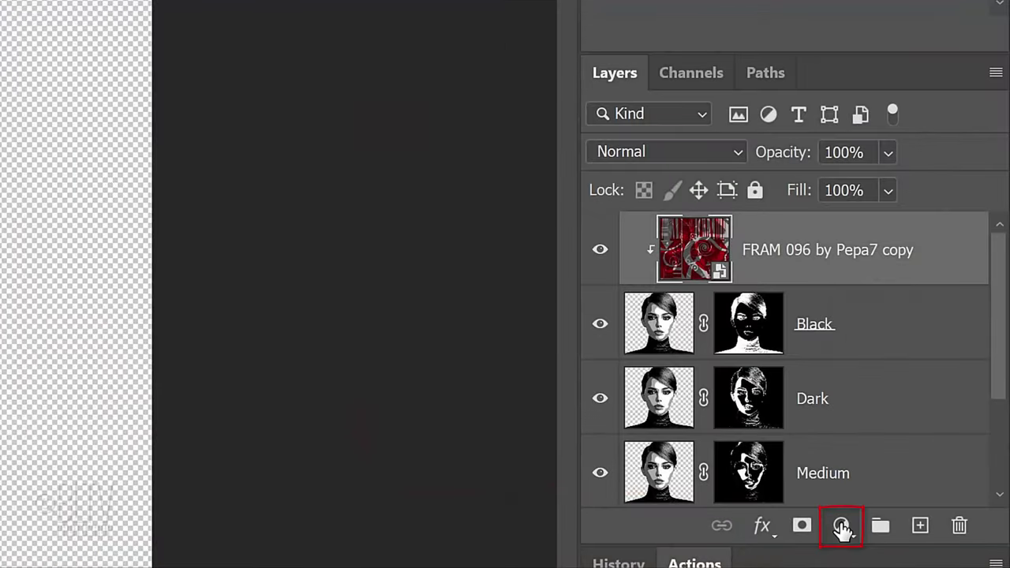
Add a Color Balance 1 adjustment layer clipped onto the FRAM 096 texture.
{"action": "left_click", "coordinate": [841, 527]}
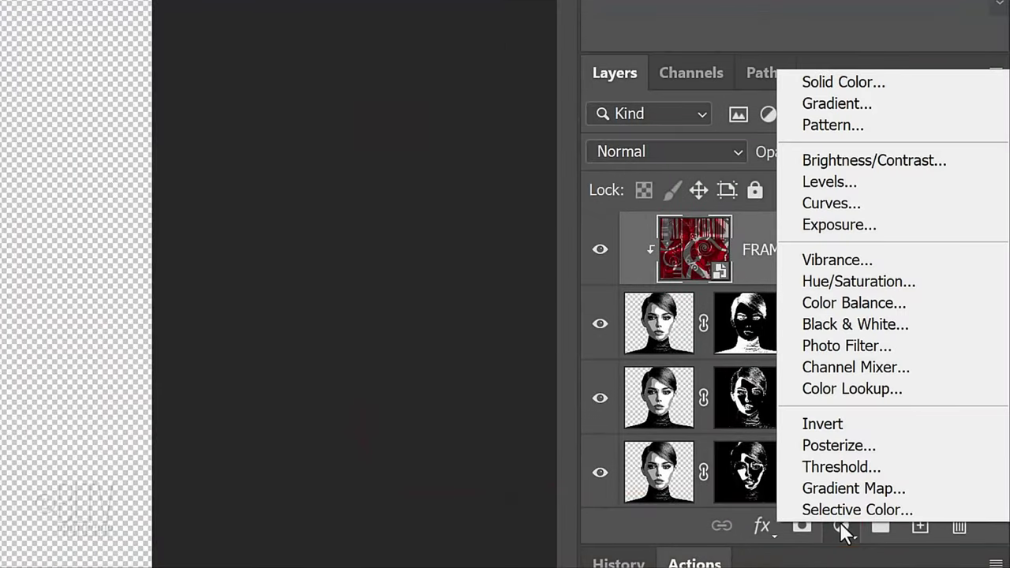
{"action": "left_click", "coordinate": [835, 304]}
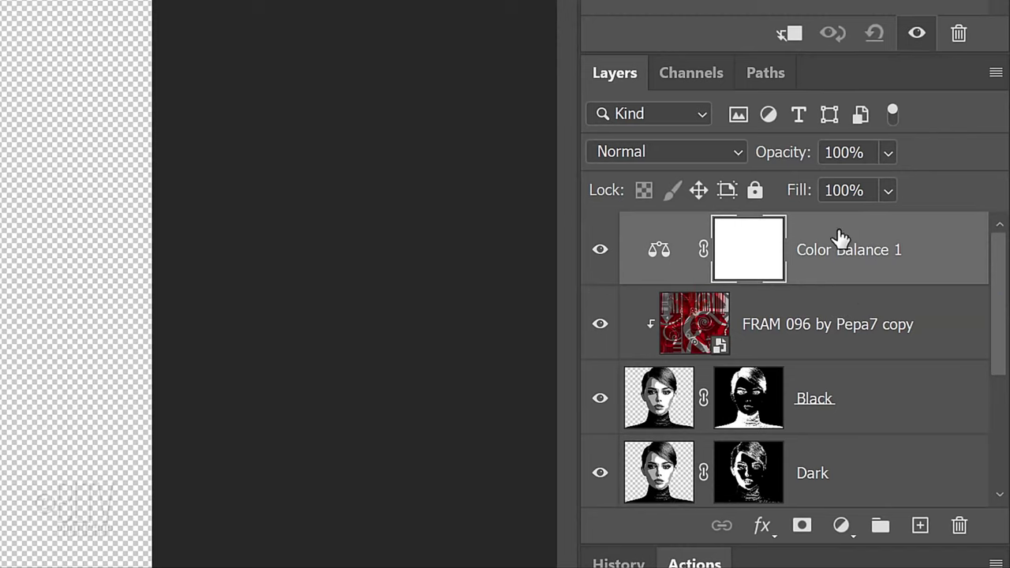
{"action": "left_click", "coordinate": [792, 37]}
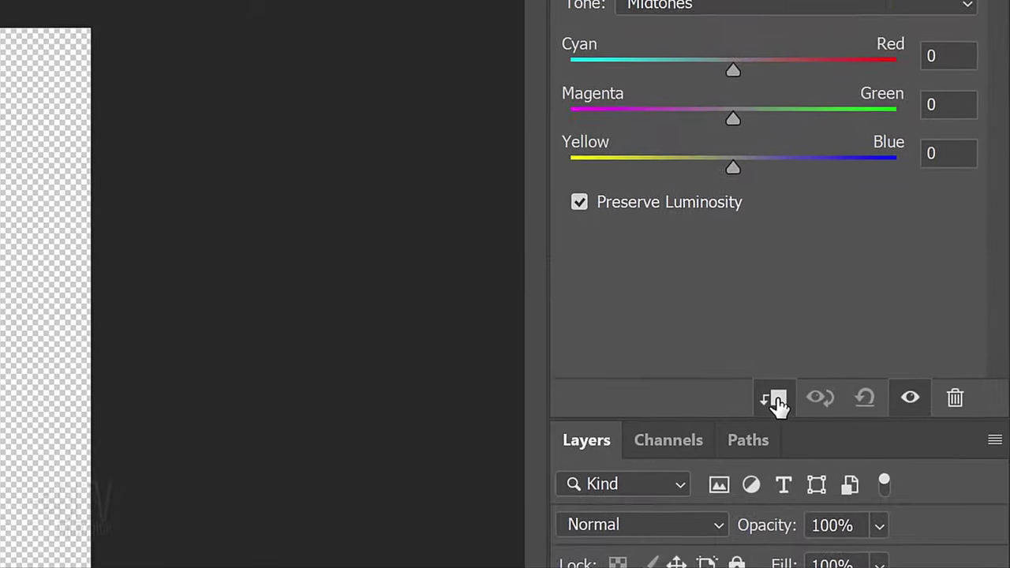
Set Color Balance shadows to Cyan/Red -100, Magenta/Green +82 and Yellow/Blue +35.
{"action": "left_click", "coordinate": [750, 3]}
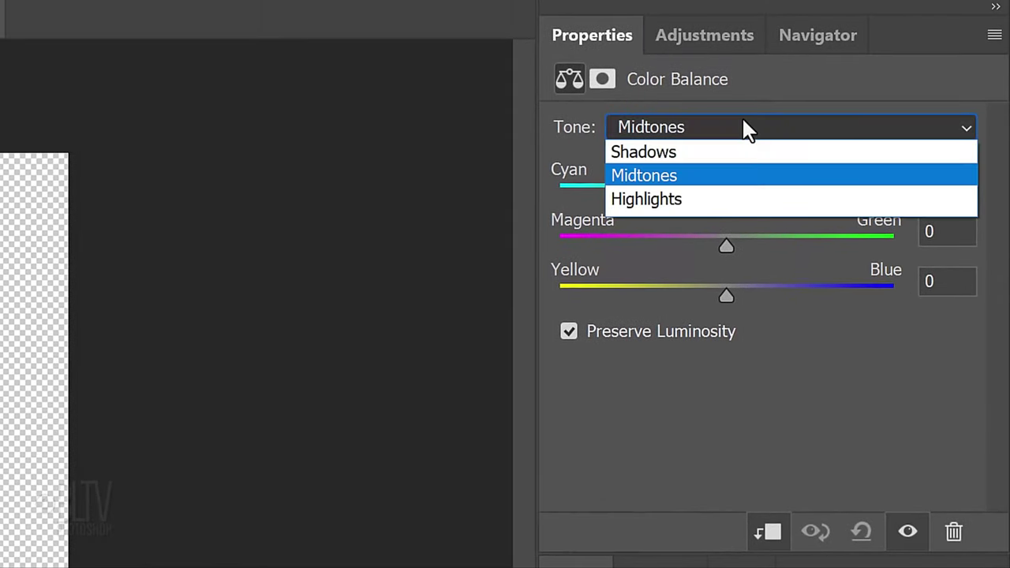
{"action": "left_click", "coordinate": [652, 152]}
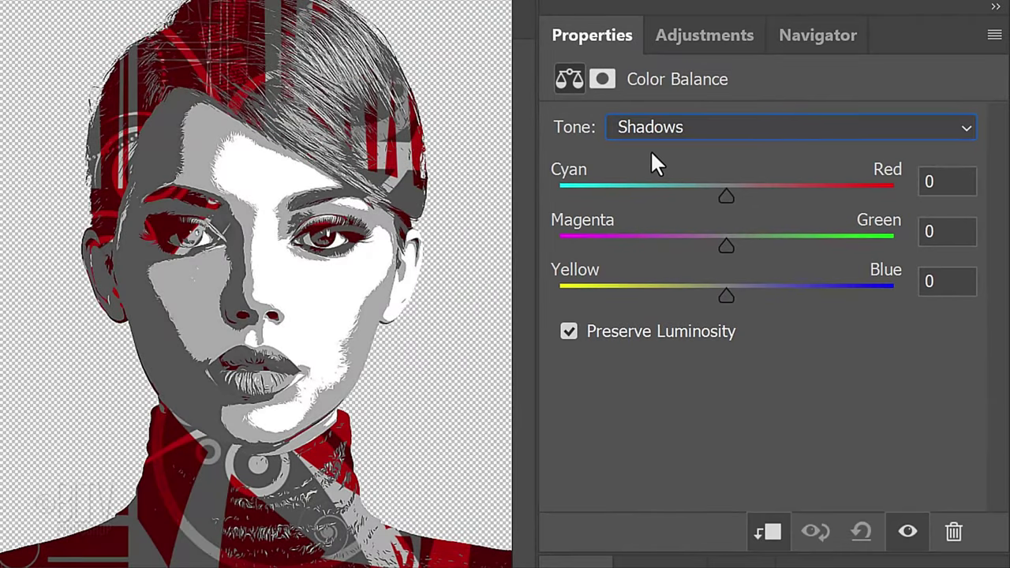
{"action": "left_click", "coordinate": [947, 182]}
{"action": "type", "text": "-100"}
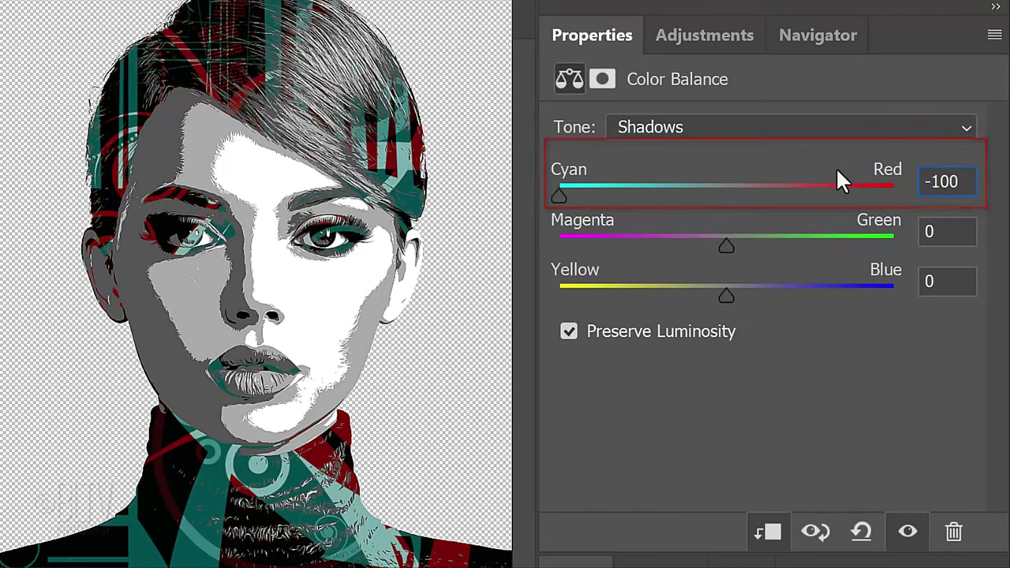
{"action": "left_click", "coordinate": [951, 233]}
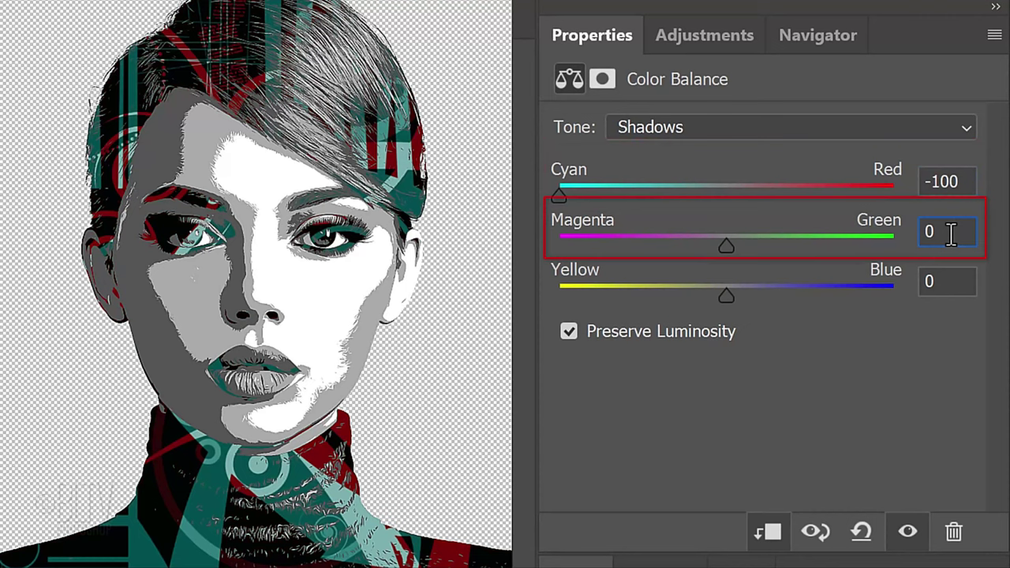
{"action": "type", "text": "82"}
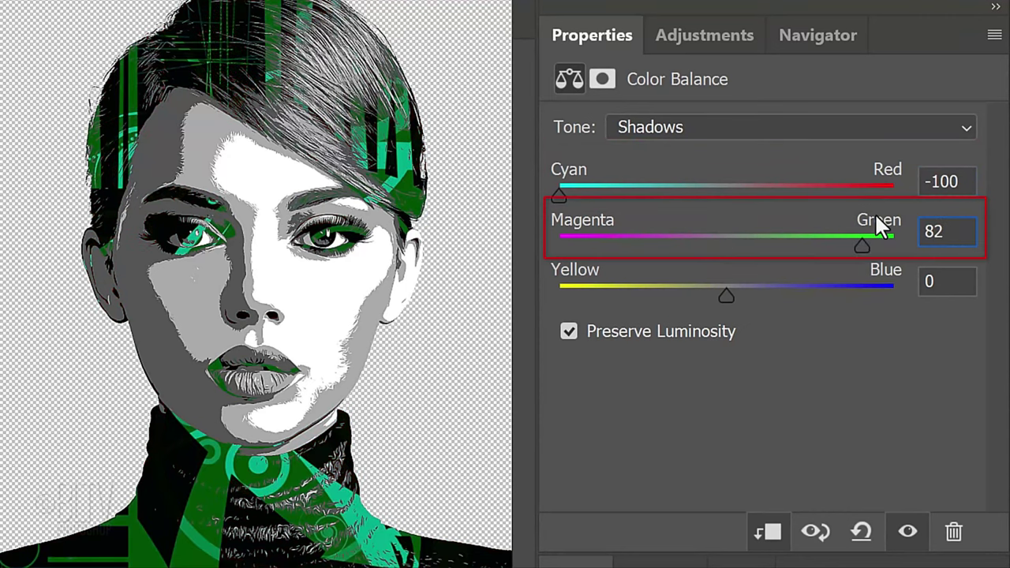
{"action": "left_click", "coordinate": [961, 281]}
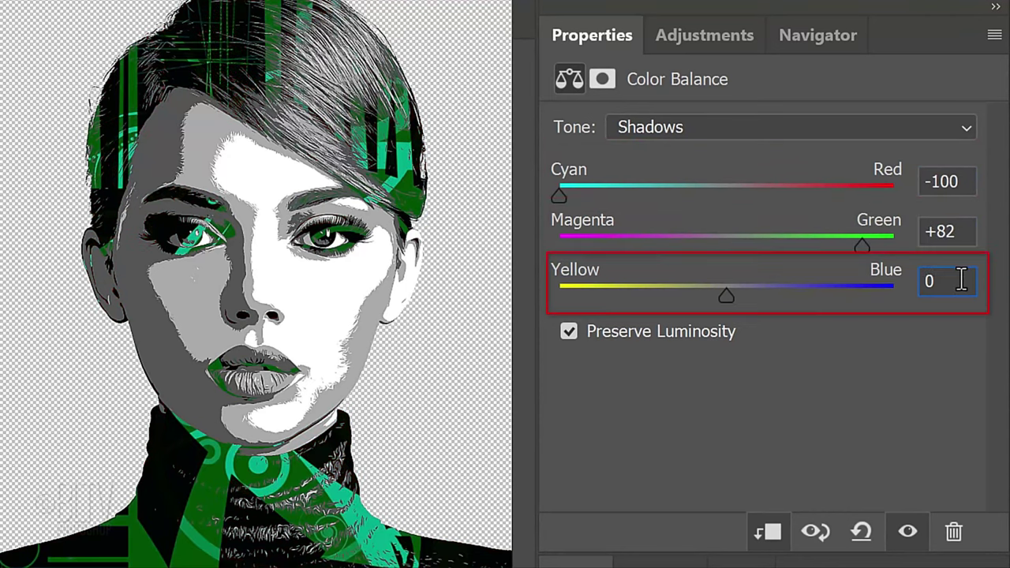
{"action": "type", "text": "35"}
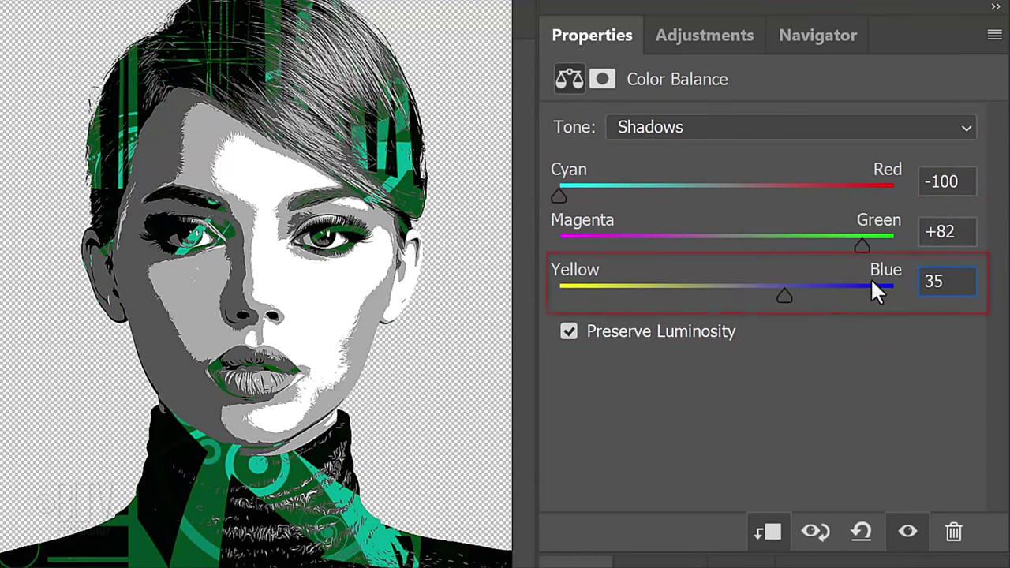
{"action": "left_click", "coordinate": [967, 128]}
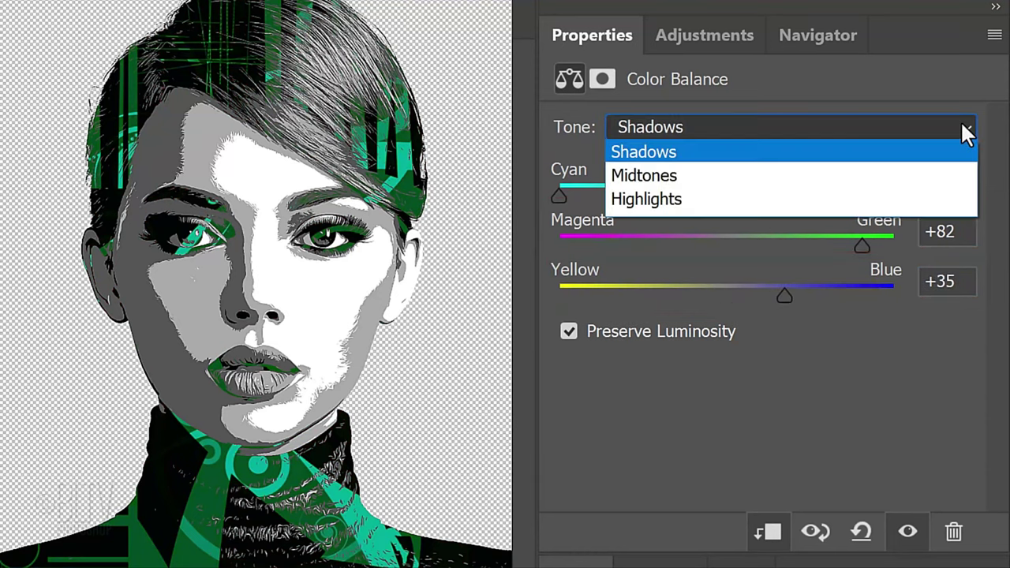
Set Color Balance midtones to Cyan/Red -100 and Yellow/Blue +100.
{"action": "left_click", "coordinate": [667, 177]}
{"action": "left_click", "coordinate": [952, 180]}
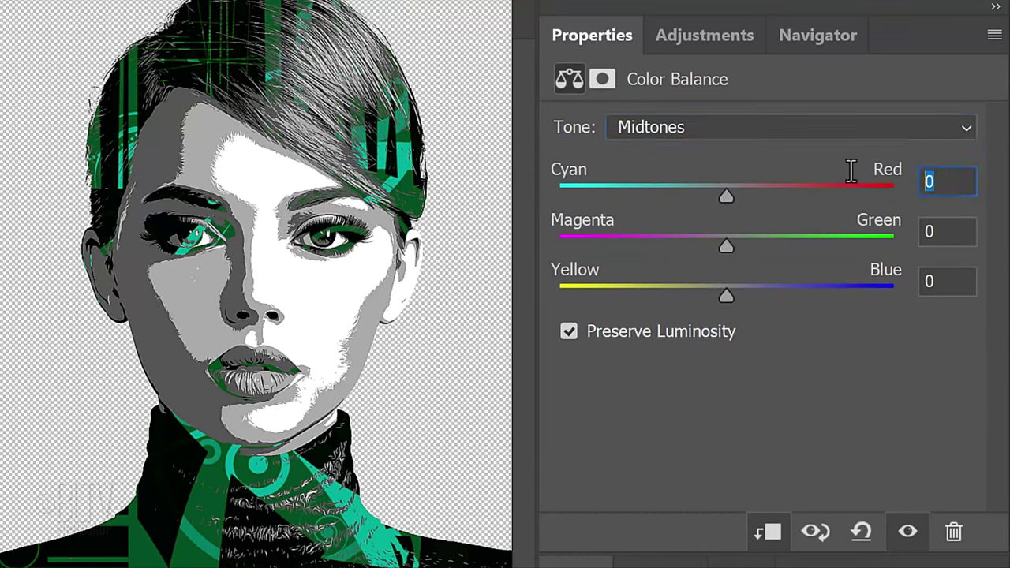
{"action": "type", "text": "-100"}
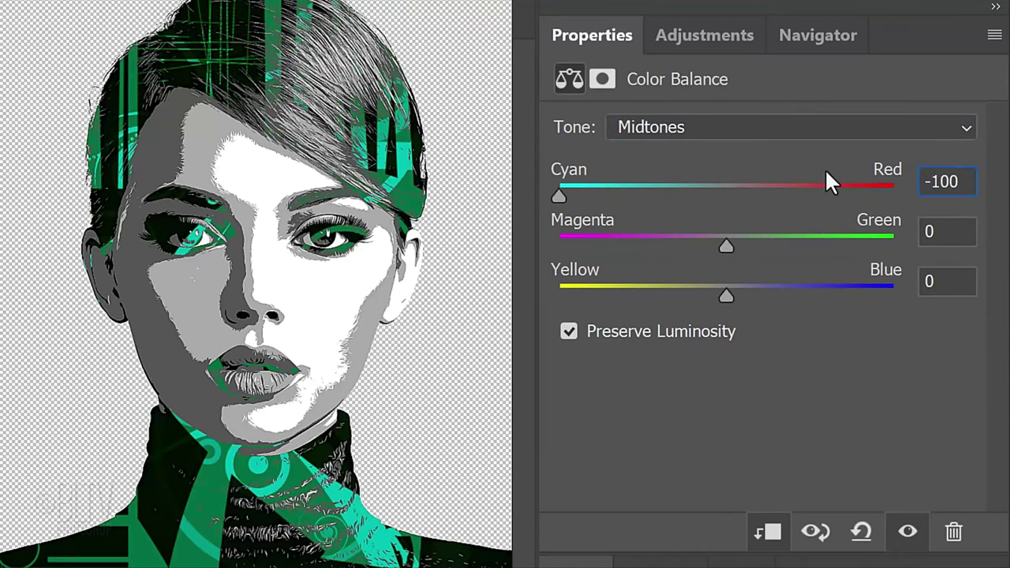
{"action": "left_click", "coordinate": [943, 282]}
{"action": "type", "text": "100"}
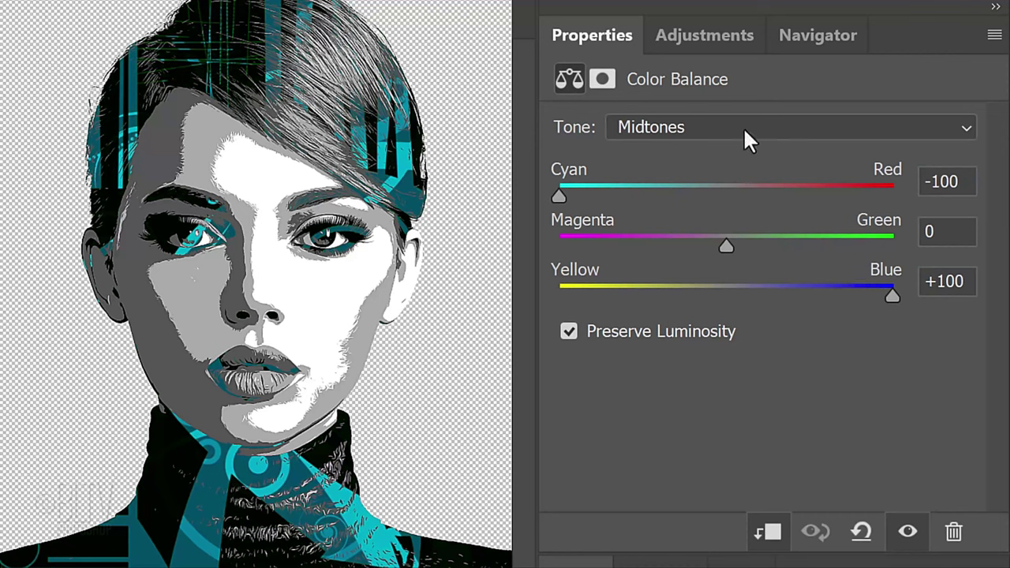
{"action": "left_click", "coordinate": [705, 35]}
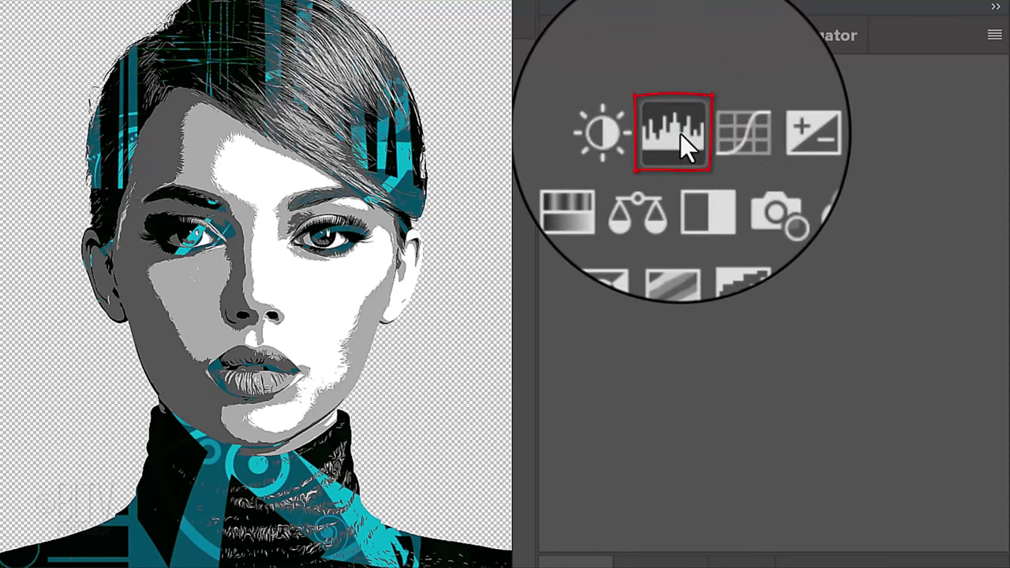
Add a clipped Levels adjustment with midtone gamma 0.72 and output white level 178.
{"action": "left_click", "coordinate": [679, 202]}
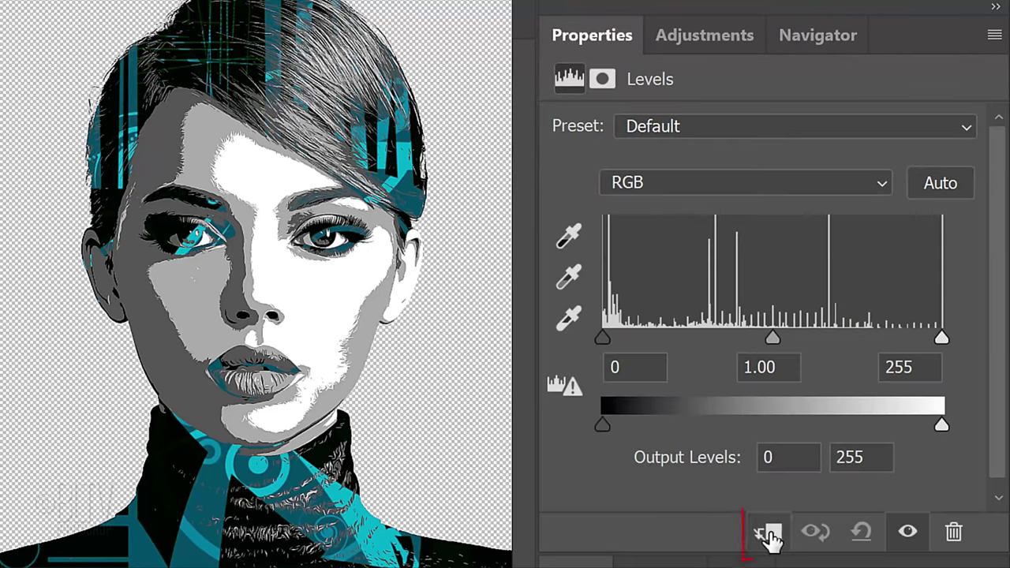
{"action": "left_click", "coordinate": [769, 536]}
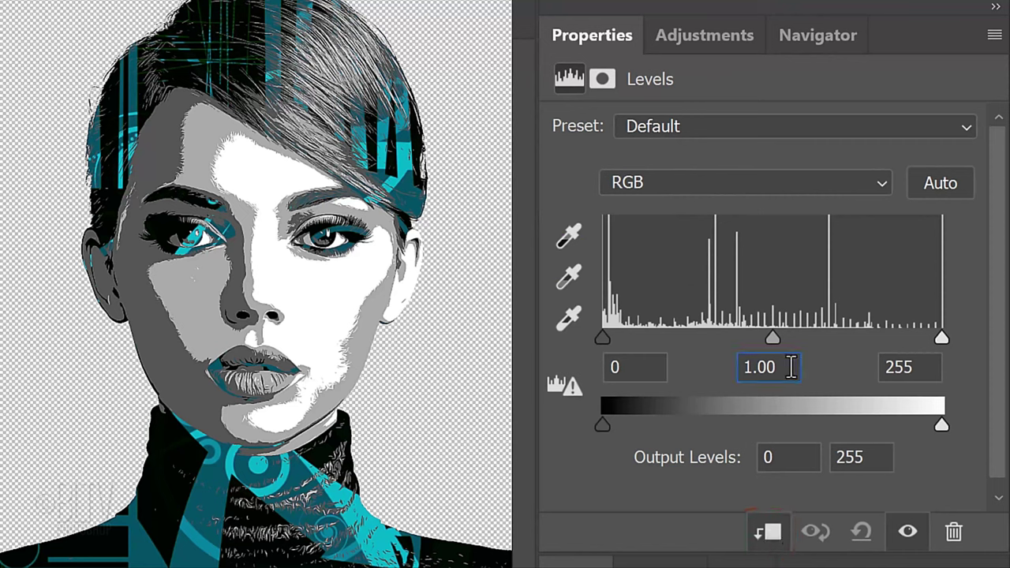
{"action": "double_click", "coordinate": [791, 368]}
{"action": "type", "text": ".72"}
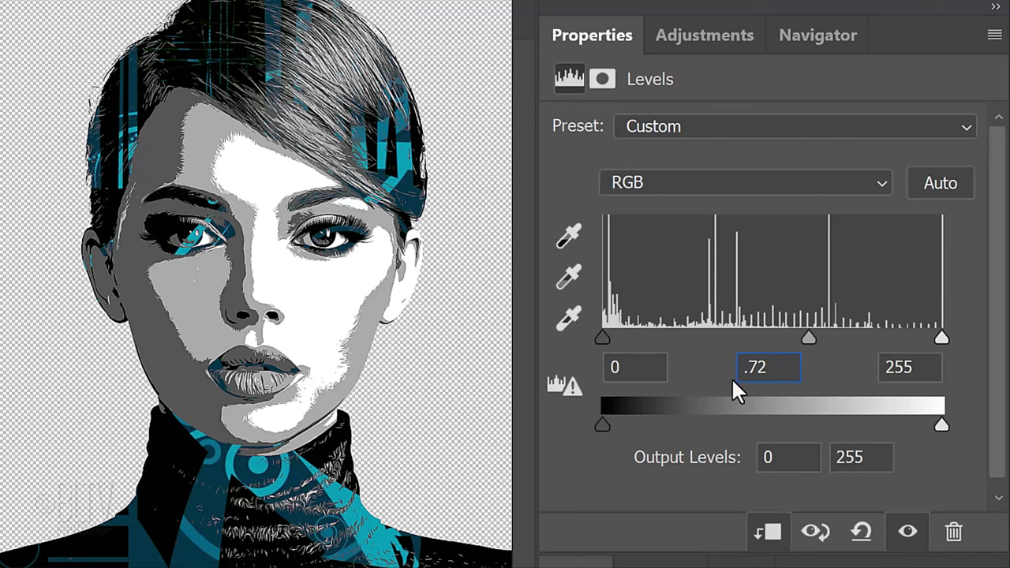
{"action": "left_click", "coordinate": [876, 459]}
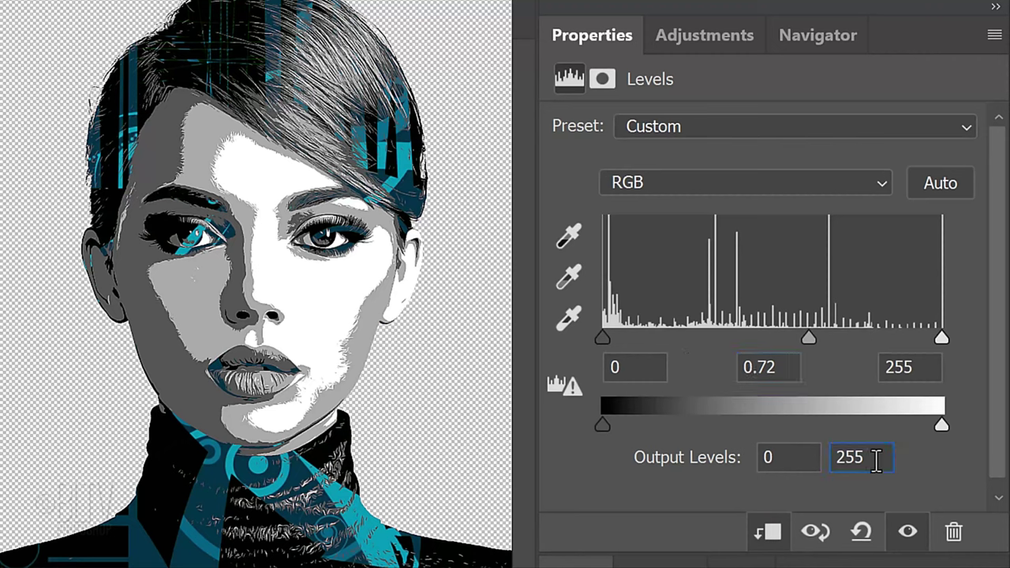
{"action": "double_click", "coordinate": [876, 460]}
{"action": "type", "text": "178"}
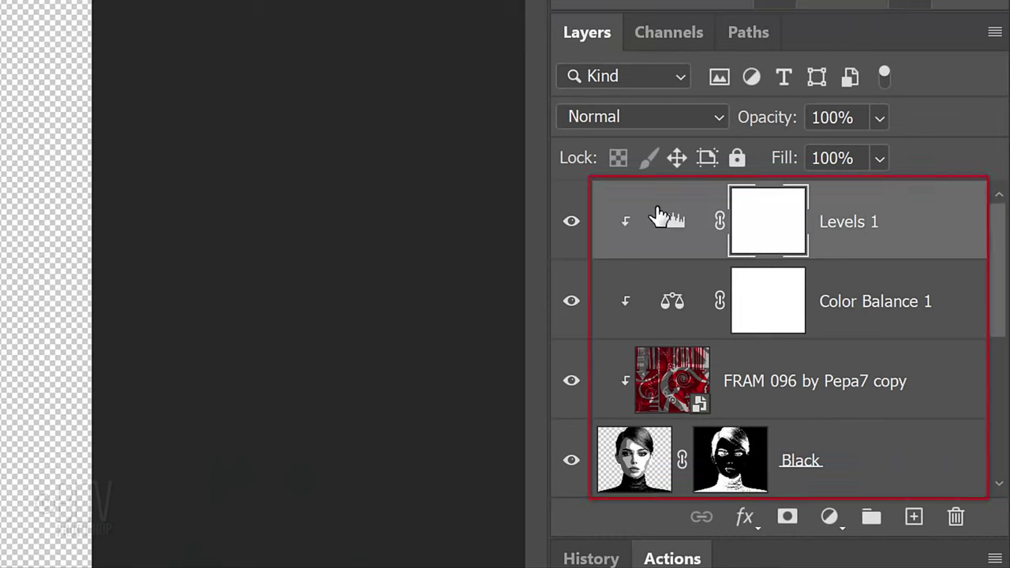
Group Levels 1, Color Balance 1, the texture and Black together, naming the group 'Black'.
{"action": "left_click", "coordinate": [638, 461], "text": "shift"}
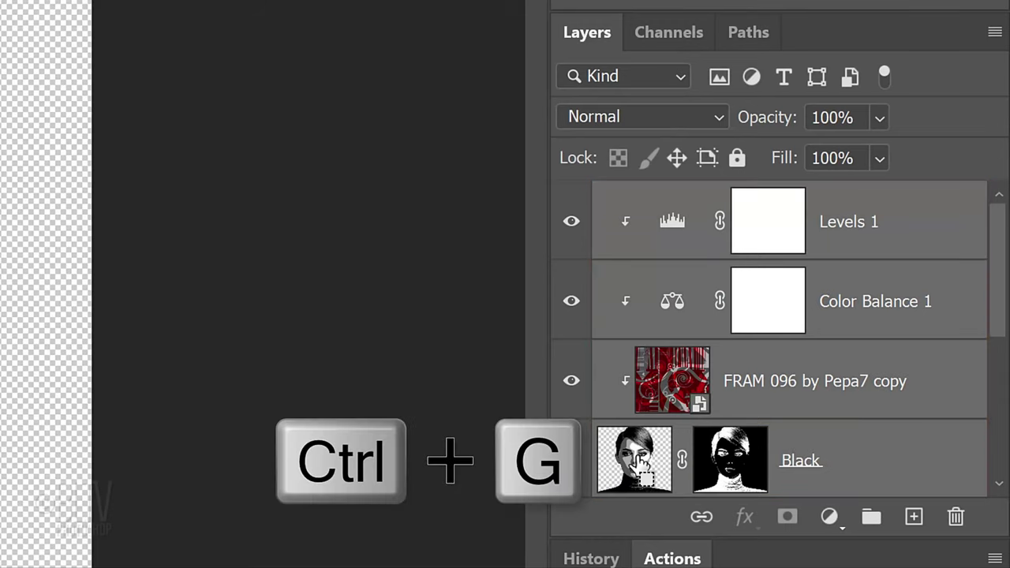
{"action": "key", "text": "ctrl+g"}
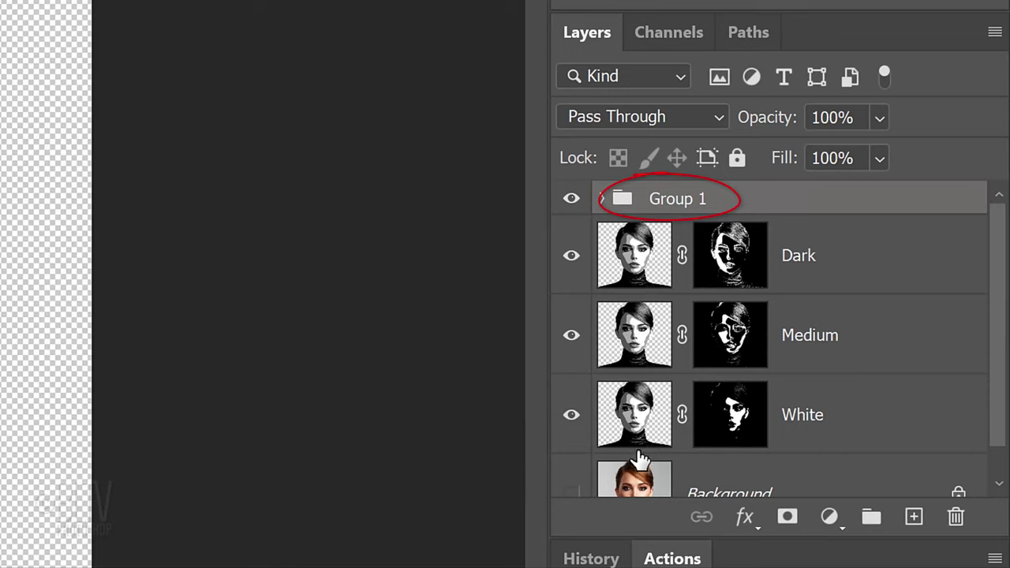
{"action": "double_click", "coordinate": [671, 199]}
{"action": "type", "text": "Black"}
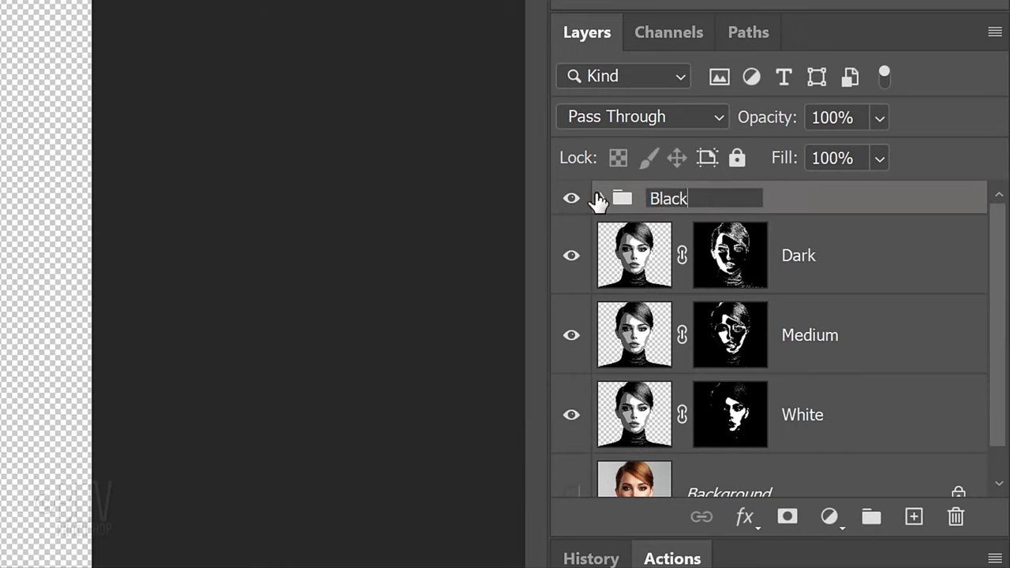
{"action": "key", "text": "Return"}
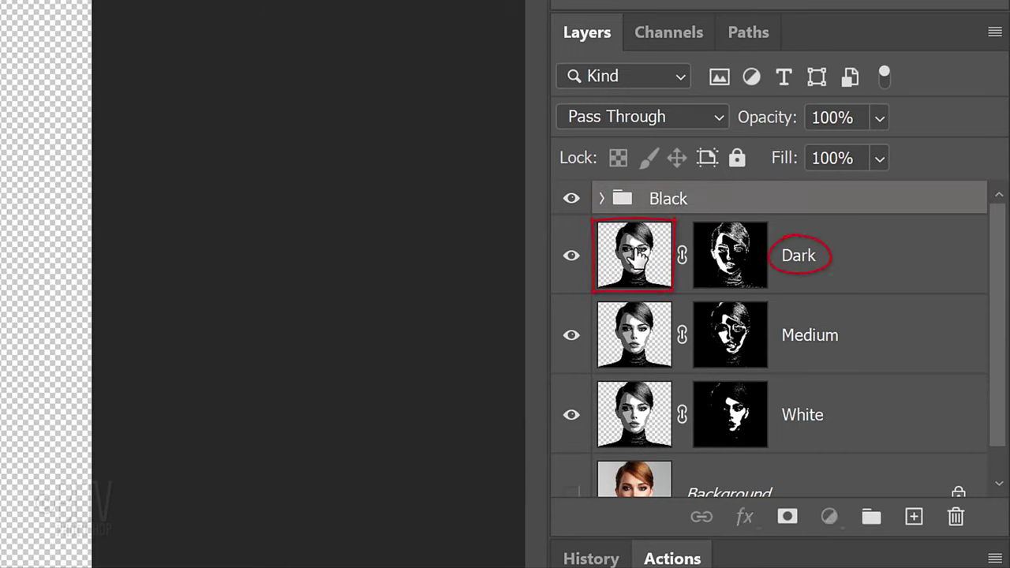
With the Dark layer active, place the 'light strokes 03OK by Pepa7' texture as embedded.
{"action": "left_click", "coordinate": [638, 256]}
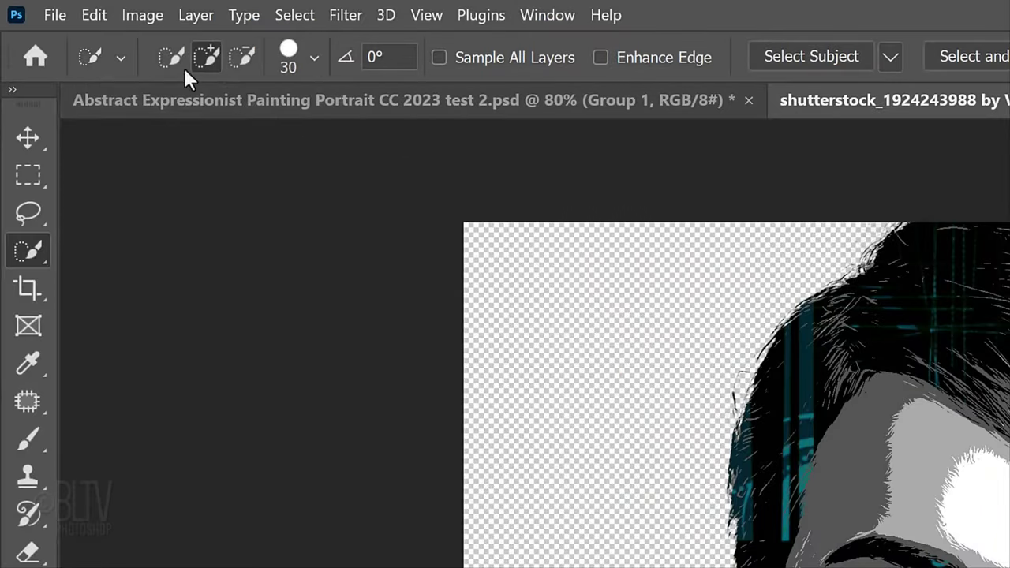
{"action": "left_click", "coordinate": [55, 15]}
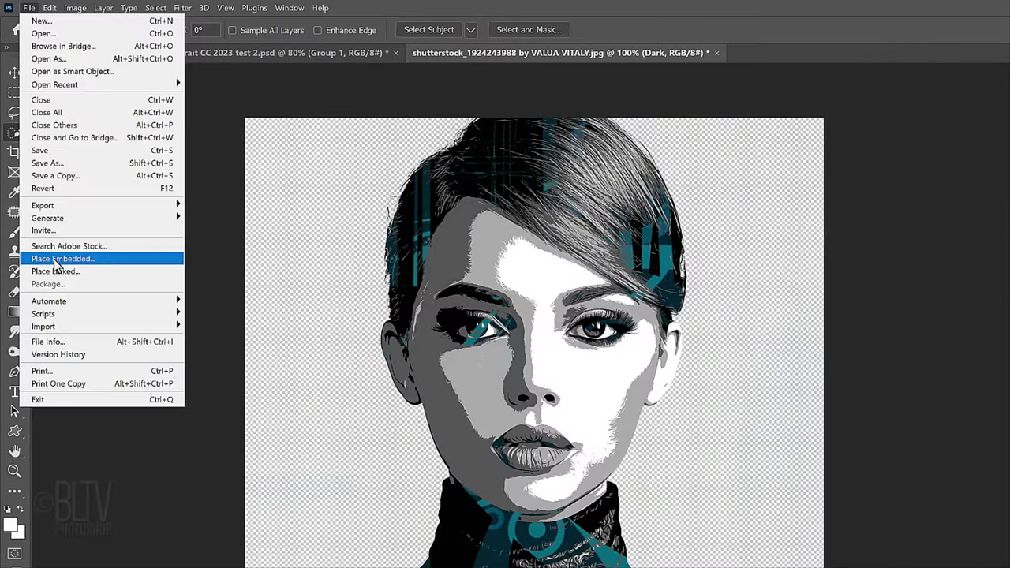
{"action": "left_click", "coordinate": [110, 490]}
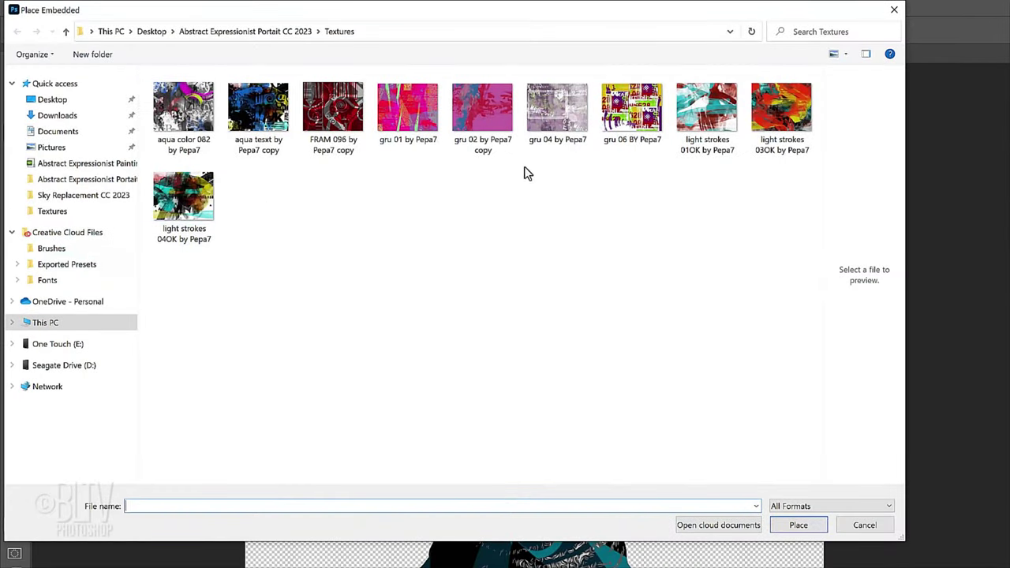
{"action": "left_click", "coordinate": [783, 104]}
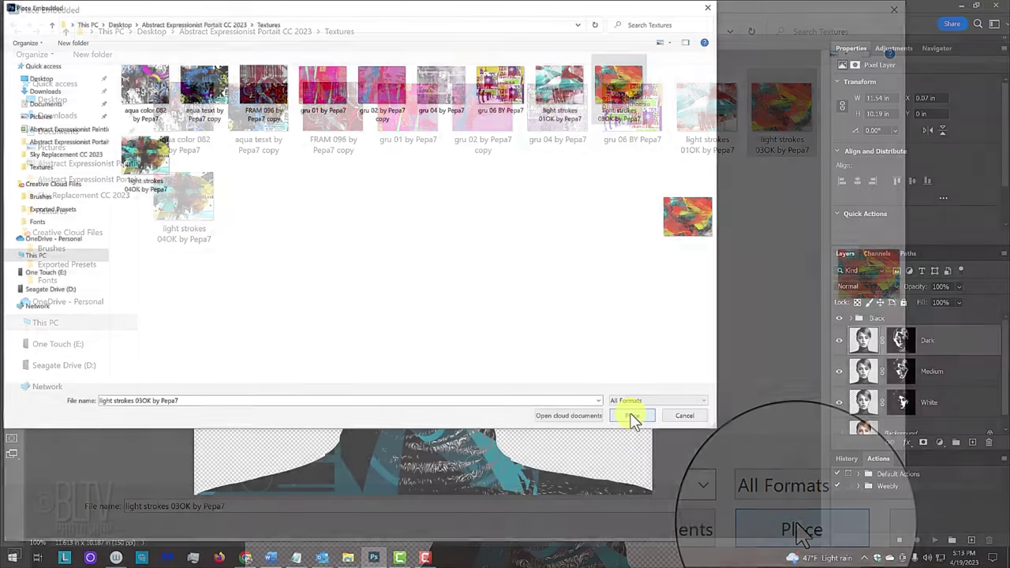
{"action": "left_click", "coordinate": [797, 536]}
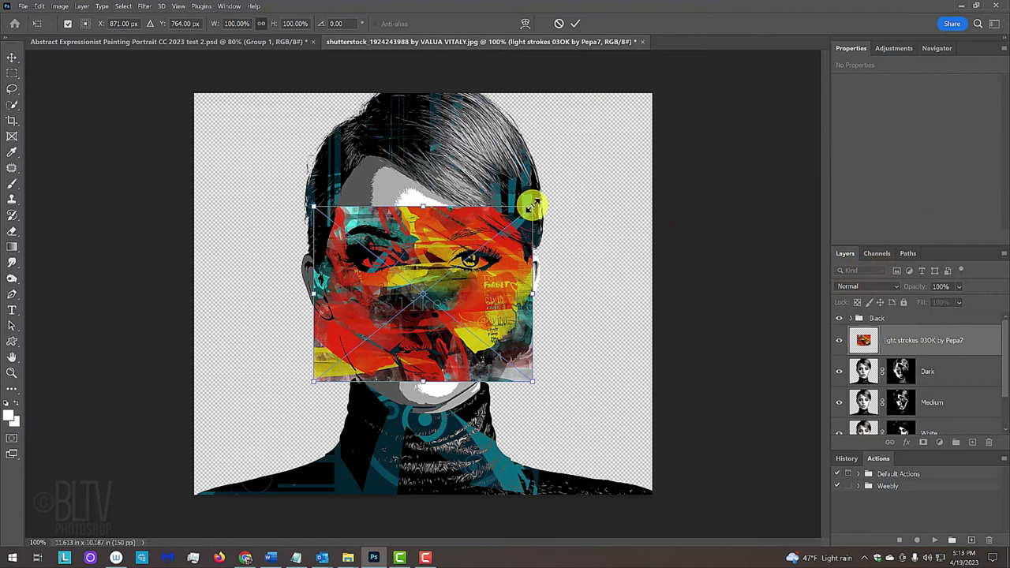
Enlarge the strokes texture to cover the portrait and clip it to the Dark layer.
{"action": "left_click_drag", "start_coordinate": [532, 206], "coordinate": [691, 114]}
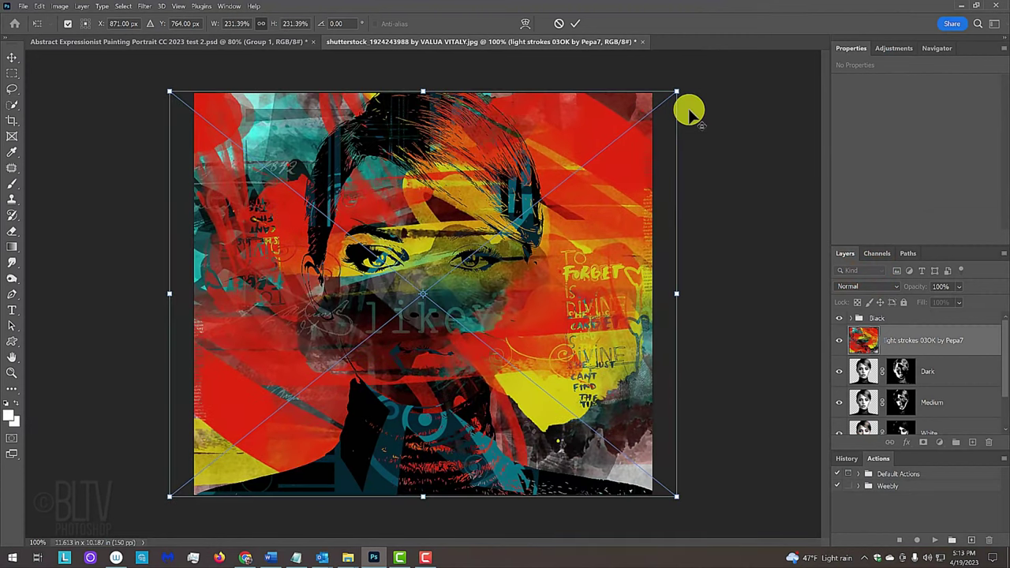
{"action": "key", "text": "Return"}
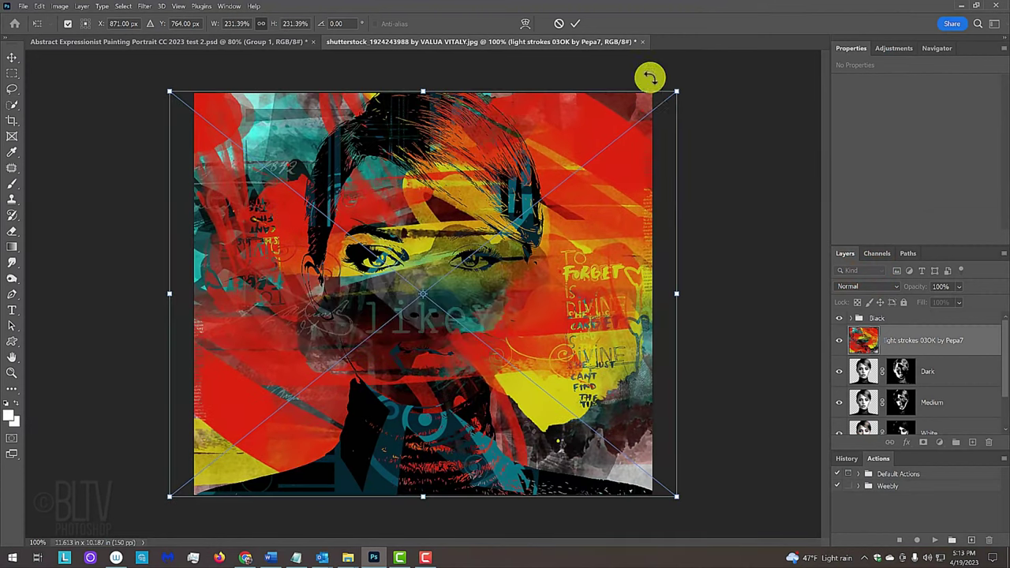
{"action": "left_click", "coordinate": [570, 22]}
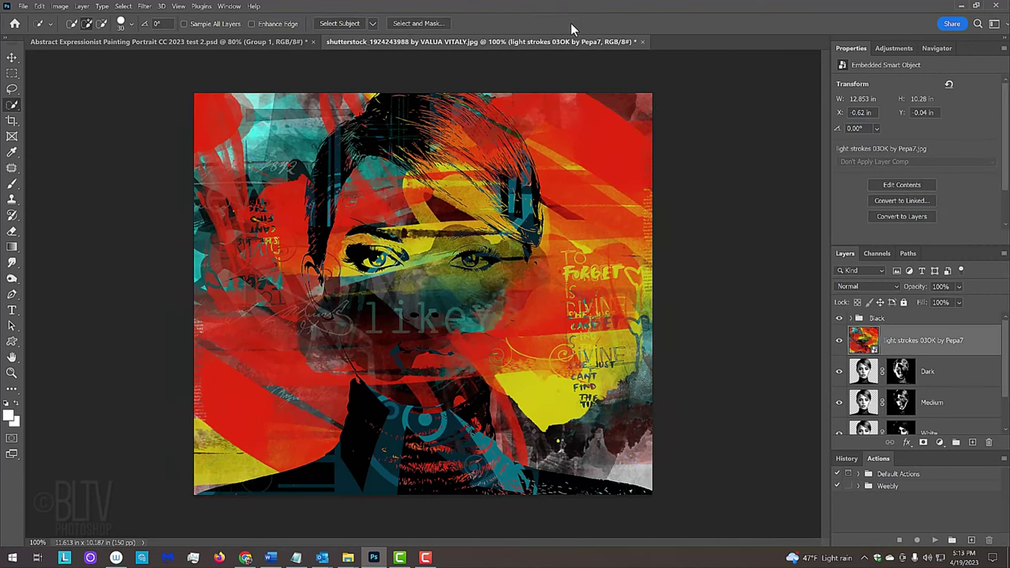
{"action": "key", "text": "ctrl+alt+g"}
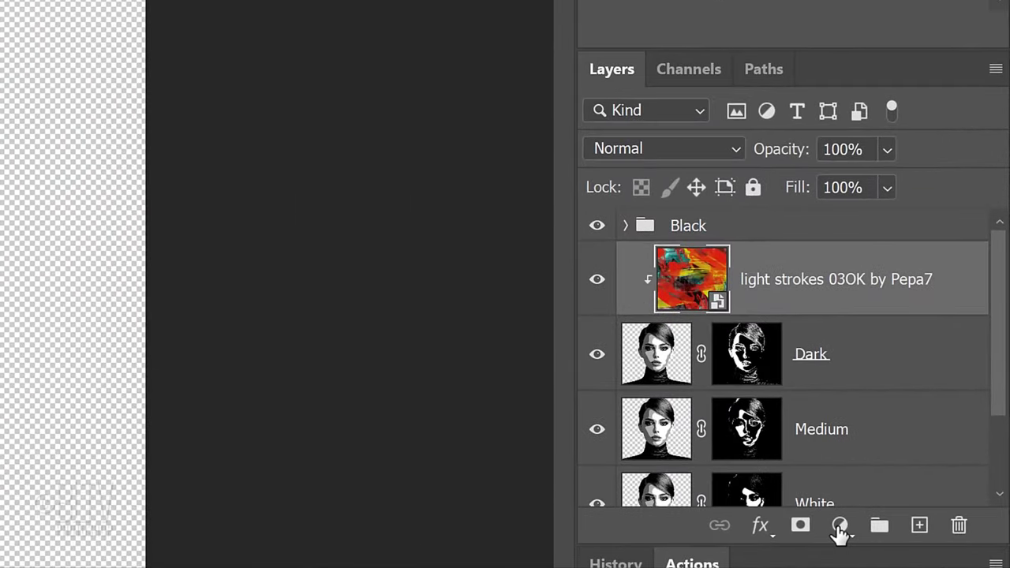
Add a Levels adjustment clipped to the light strokes texture with white output set to 196.
{"action": "left_click", "coordinate": [839, 528]}
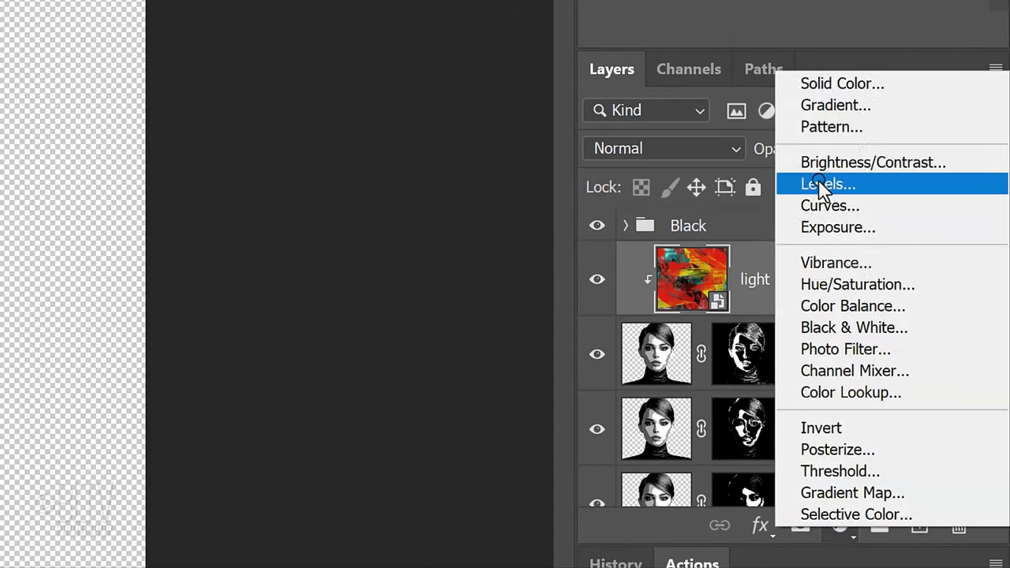
{"action": "left_click", "coordinate": [818, 183]}
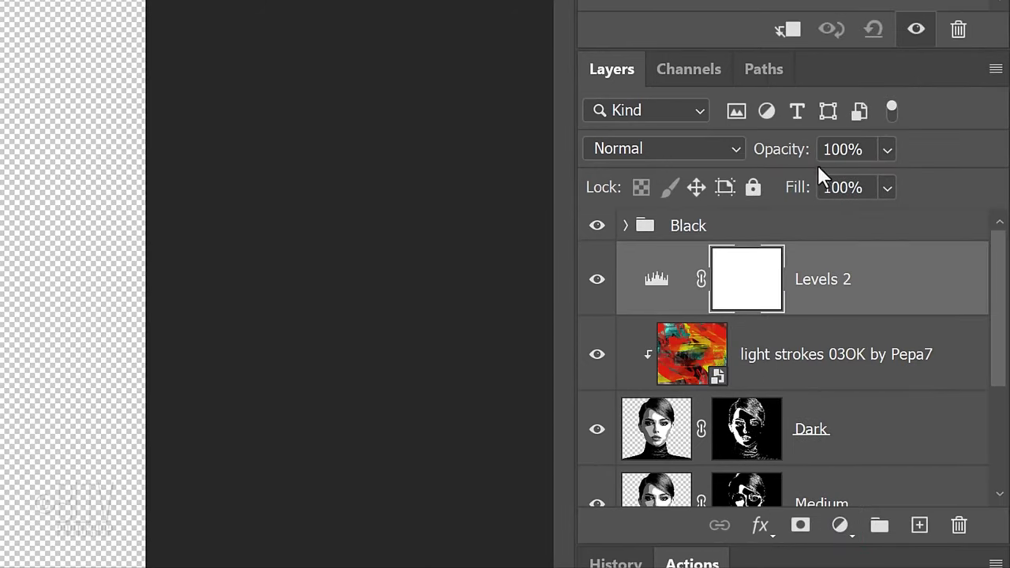
{"action": "left_click", "coordinate": [788, 32]}
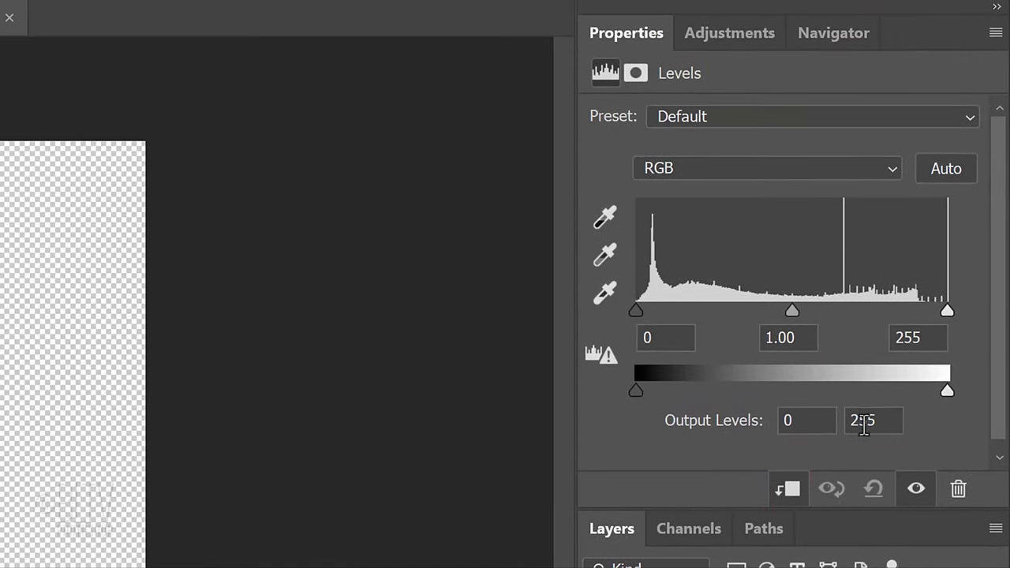
{"action": "left_click", "coordinate": [891, 419]}
{"action": "double_click", "coordinate": [858, 420]}
{"action": "type", "text": "196"}
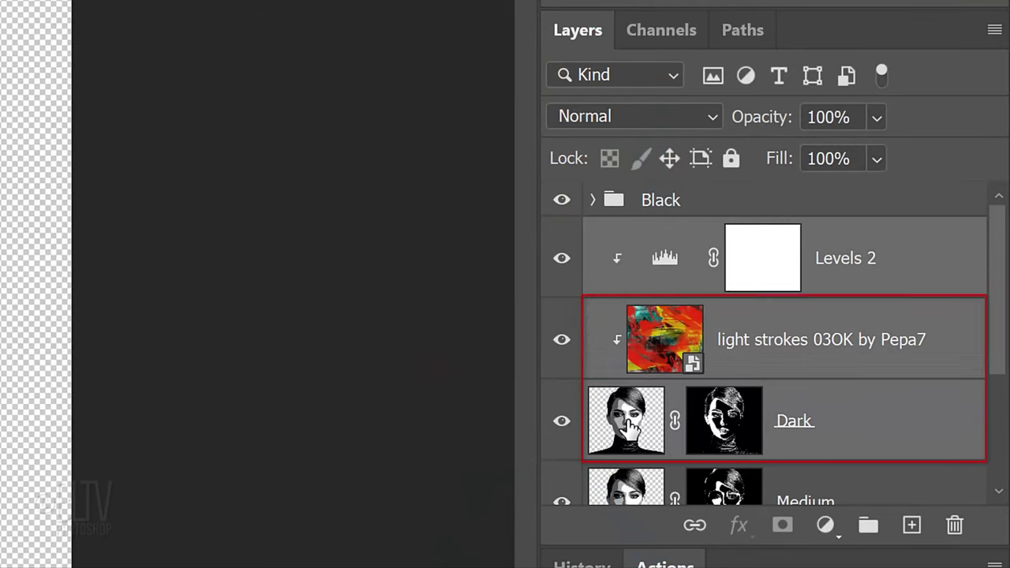
Group the Dark layer, its texture and Levels 2 into a group named Dark.
{"action": "key", "text": "ctrl+g"}
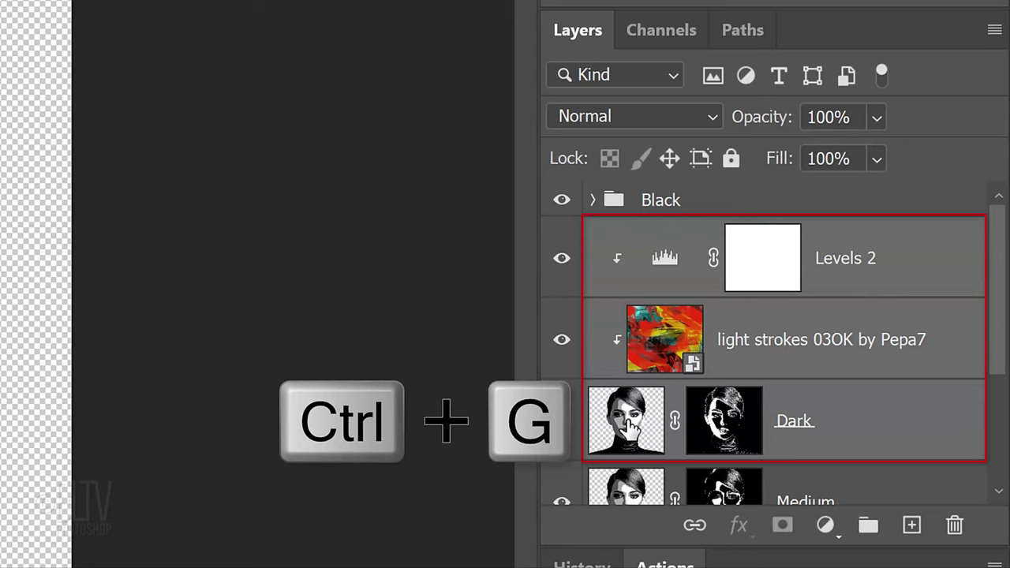
{"action": "double_click", "coordinate": [648, 234]}
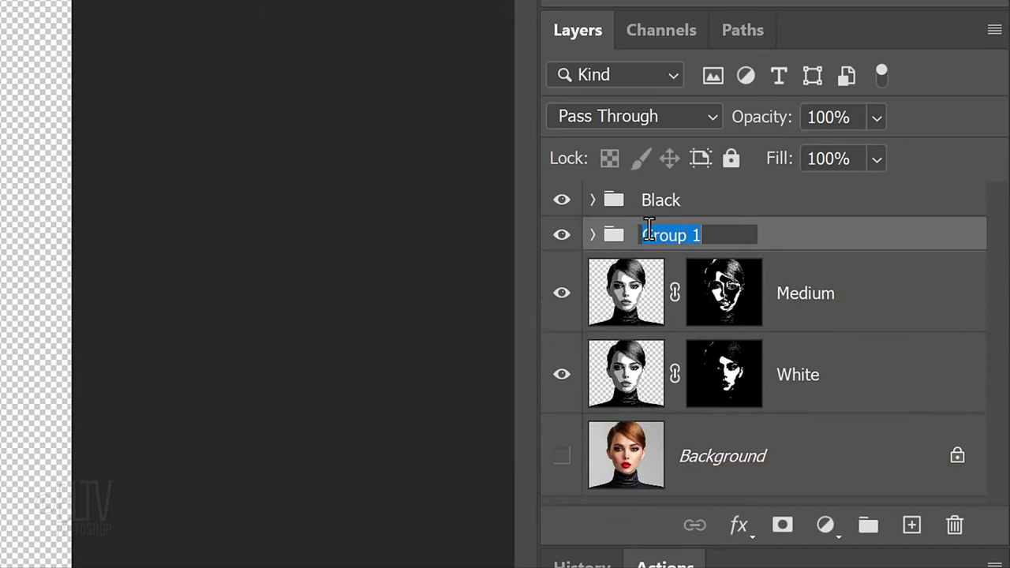
{"action": "type", "text": "Dark"}
{"action": "key", "text": "Return"}
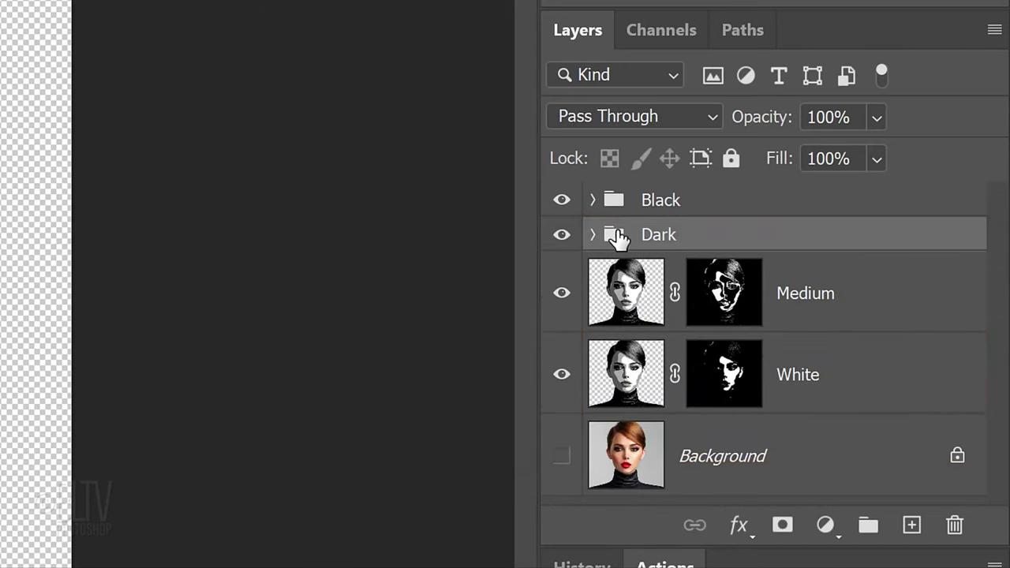
Place the aqua color 082 by Pepa7 texture as an embedded image above the Medium layer.
{"action": "left_click", "coordinate": [627, 300]}
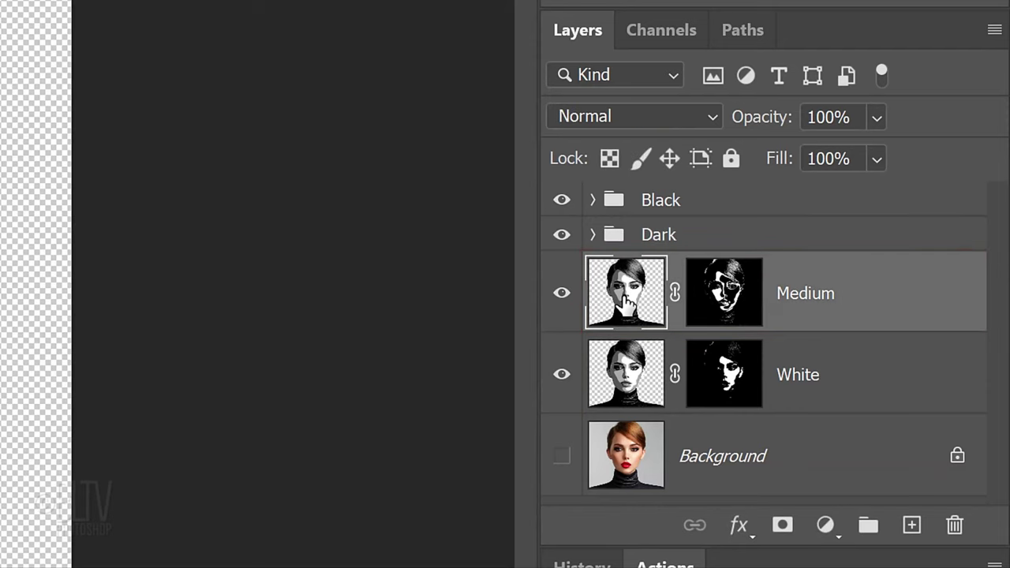
{"action": "left_click", "coordinate": [55, 15]}
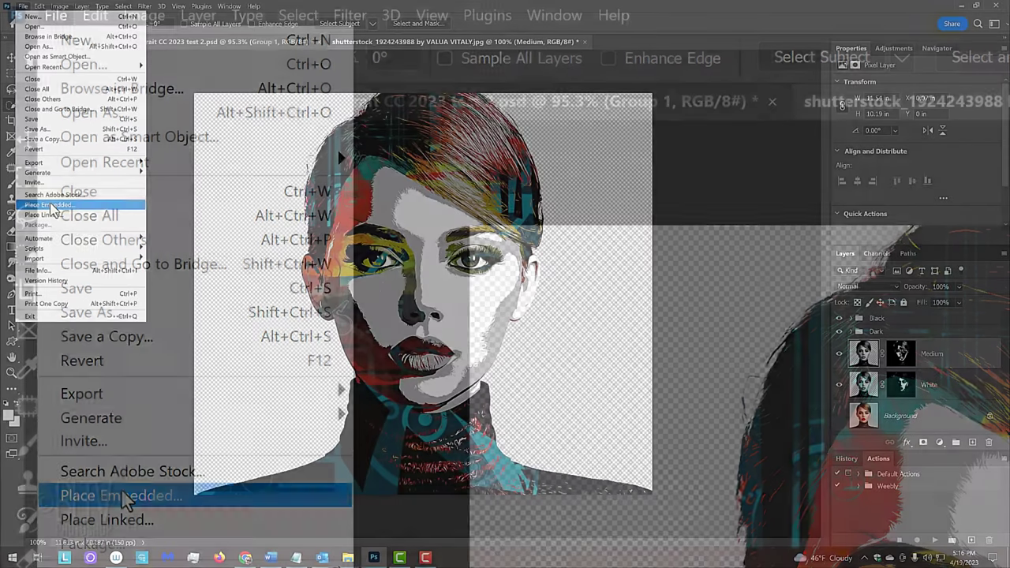
{"action": "left_click", "coordinate": [123, 496]}
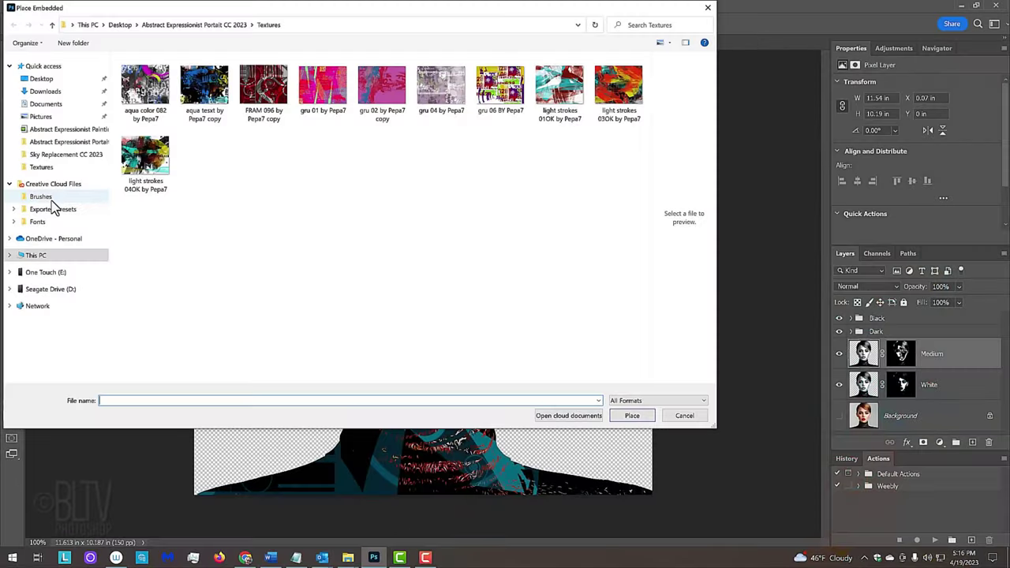
{"action": "left_click", "coordinate": [145, 85]}
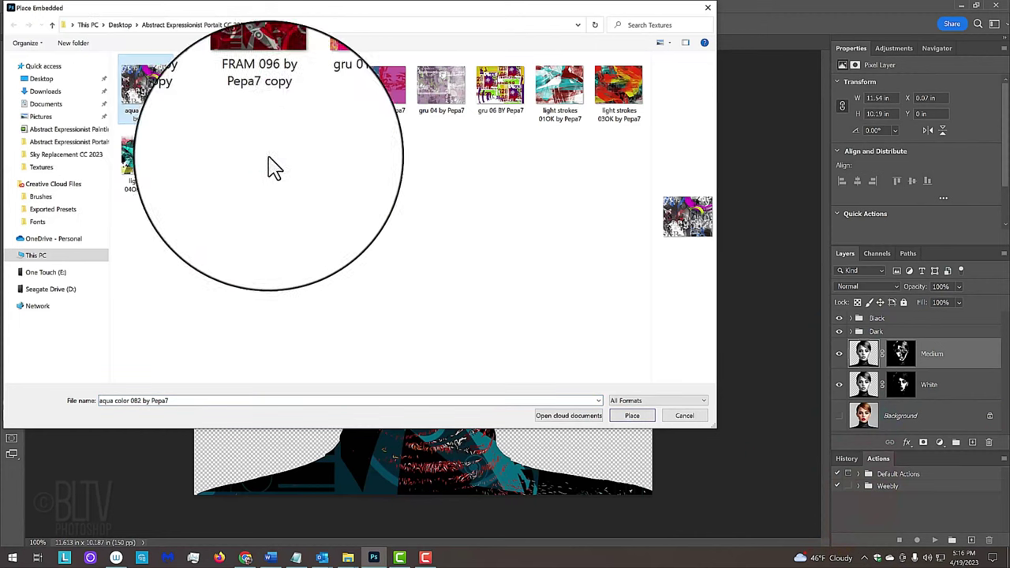
{"action": "left_click", "coordinate": [636, 415]}
Enlarge the aqua texture to about 232% to fill the canvas and clip it to Medium.
{"action": "left_click_drag", "start_coordinate": [528, 205], "coordinate": [673, 95]}
{"action": "key", "text": "Return"}
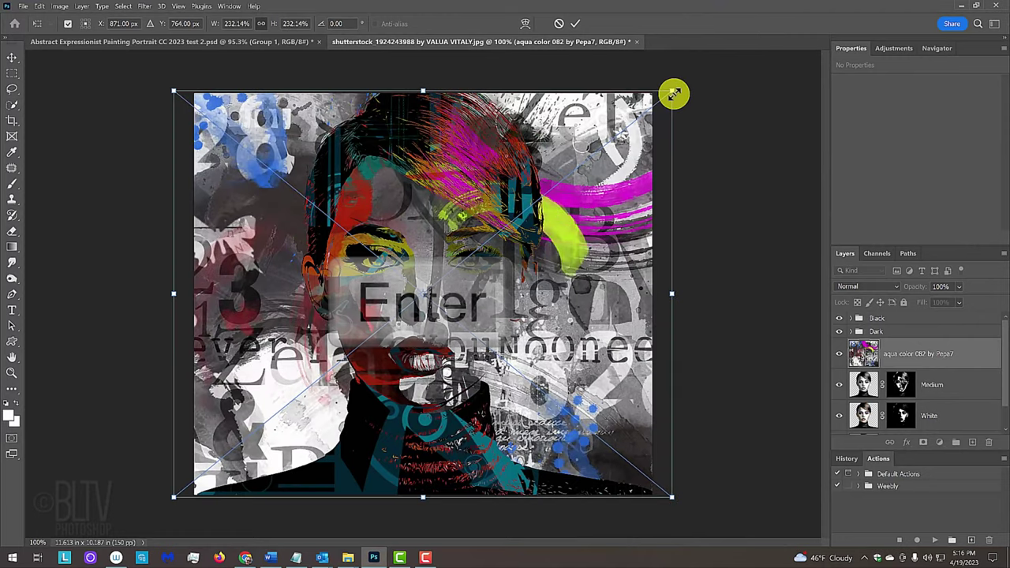
{"action": "left_click", "coordinate": [572, 22]}
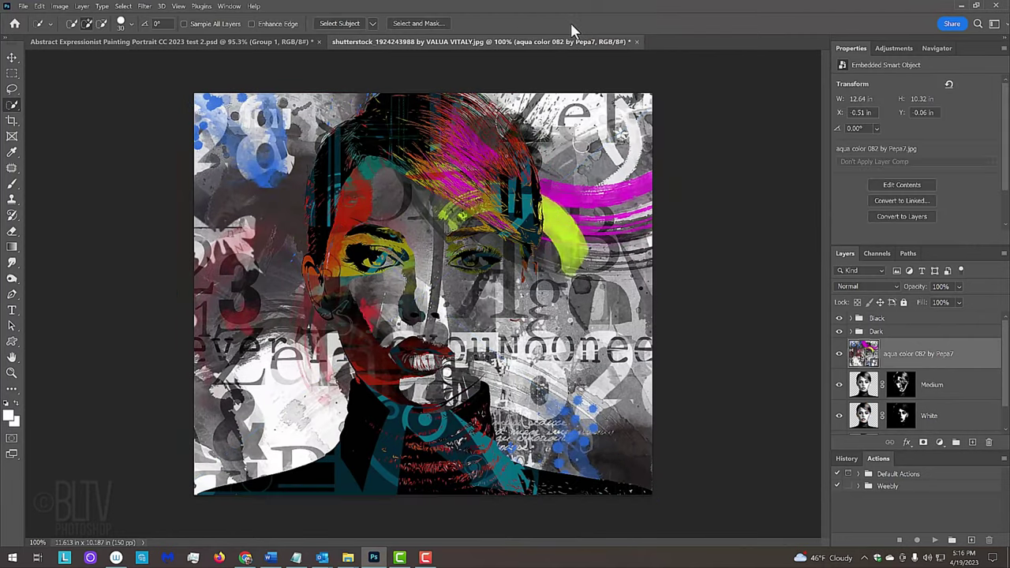
{"action": "key", "text": "ctrl+alt+g"}
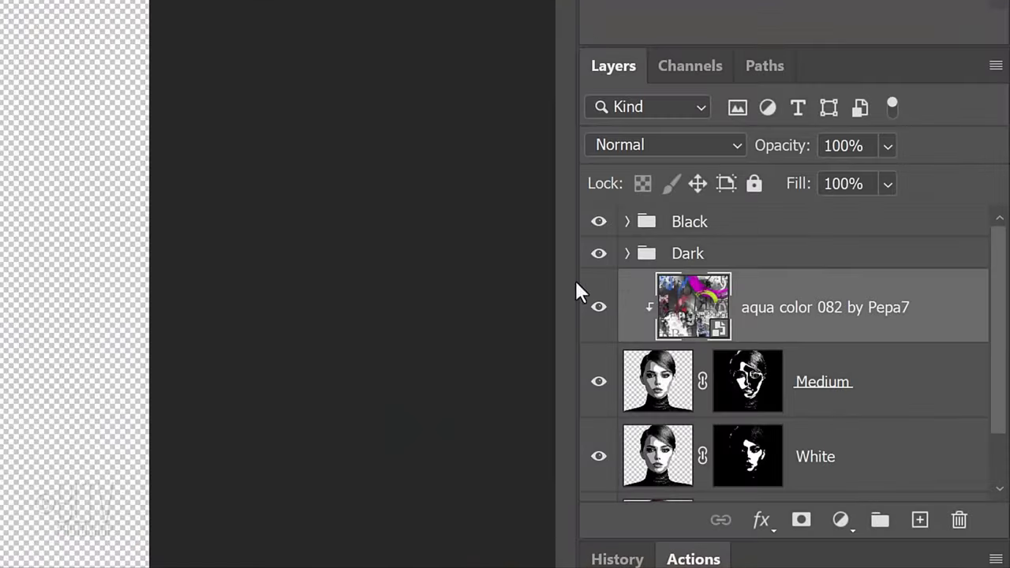
Add a Levels adjustment clipped to the aqua texture with output black level set to 1.
{"action": "left_click", "coordinate": [840, 523]}
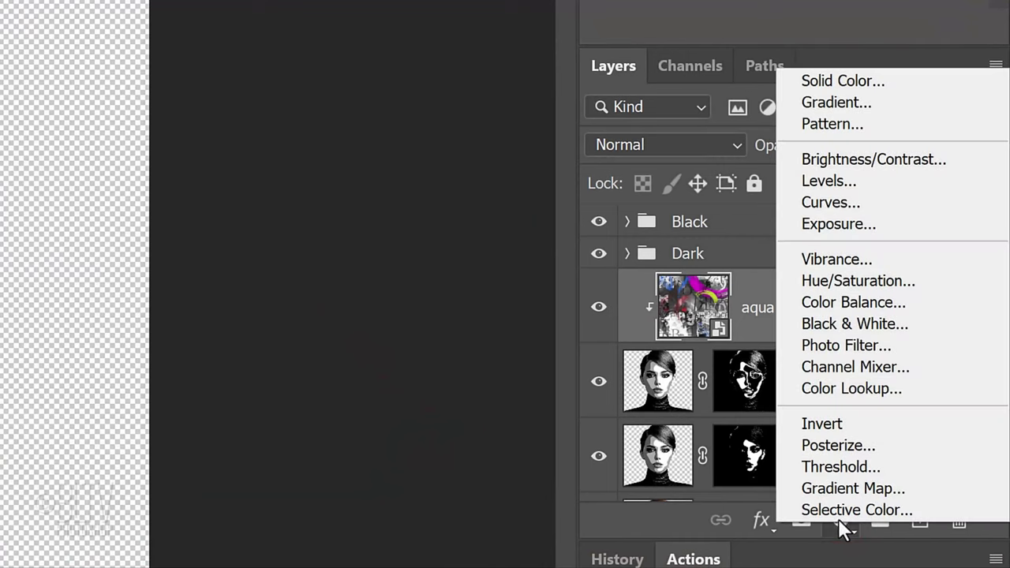
{"action": "left_click", "coordinate": [818, 179]}
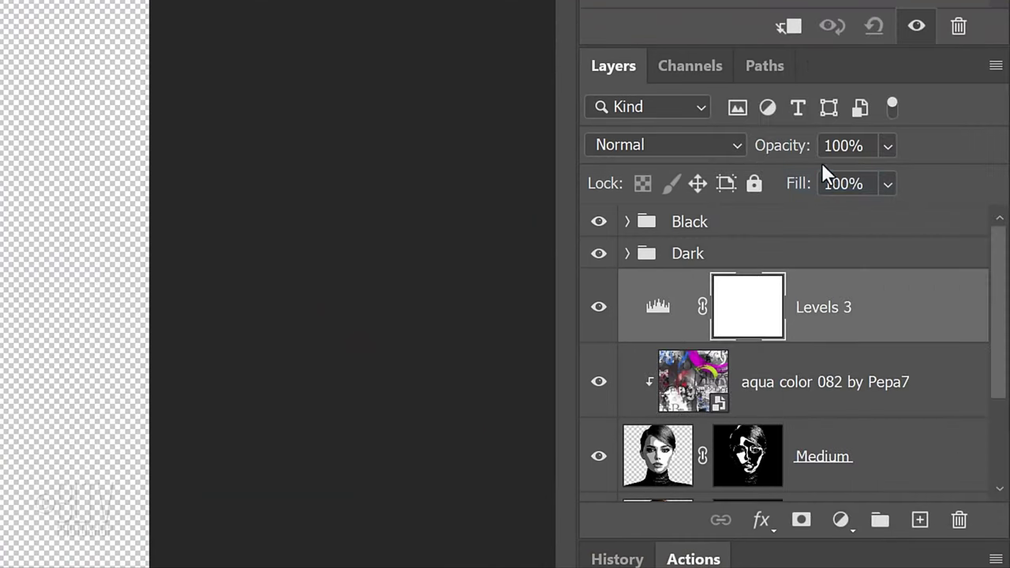
{"action": "left_click", "coordinate": [787, 28]}
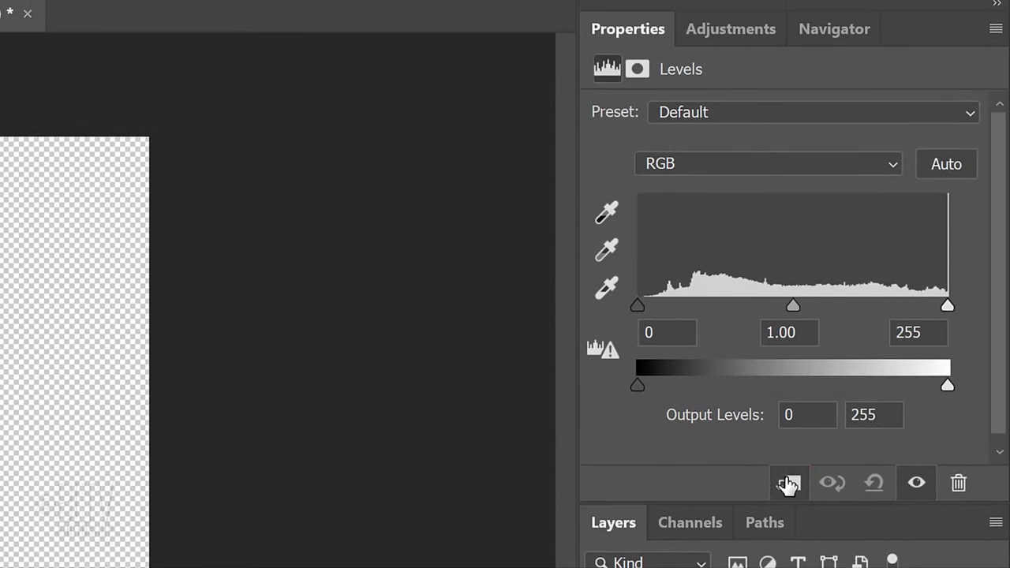
{"action": "type", "text": "100"}
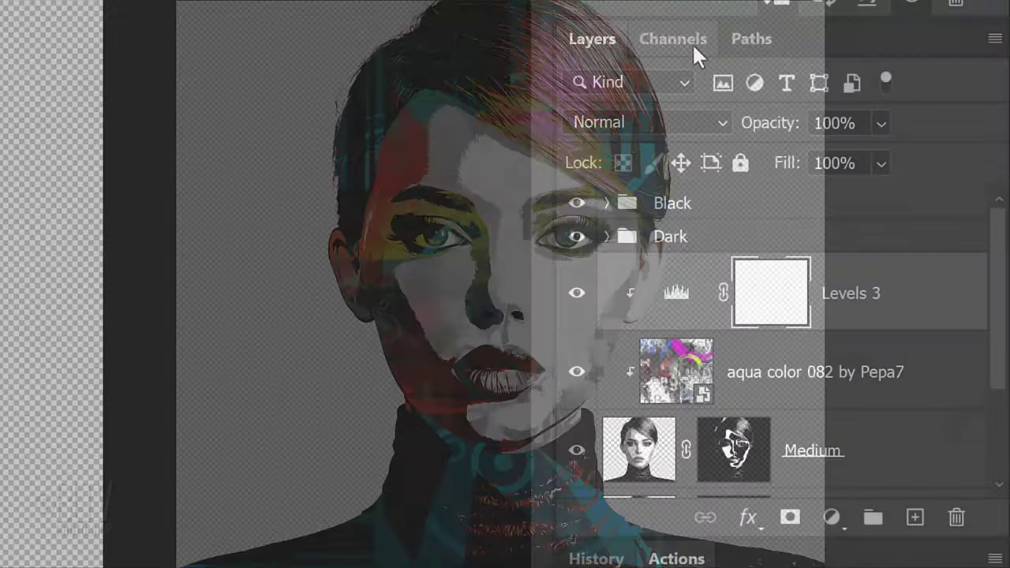
Rotate the aqua color 082 texture 180° and shift it right and up.
{"action": "left_click", "coordinate": [675, 371]}
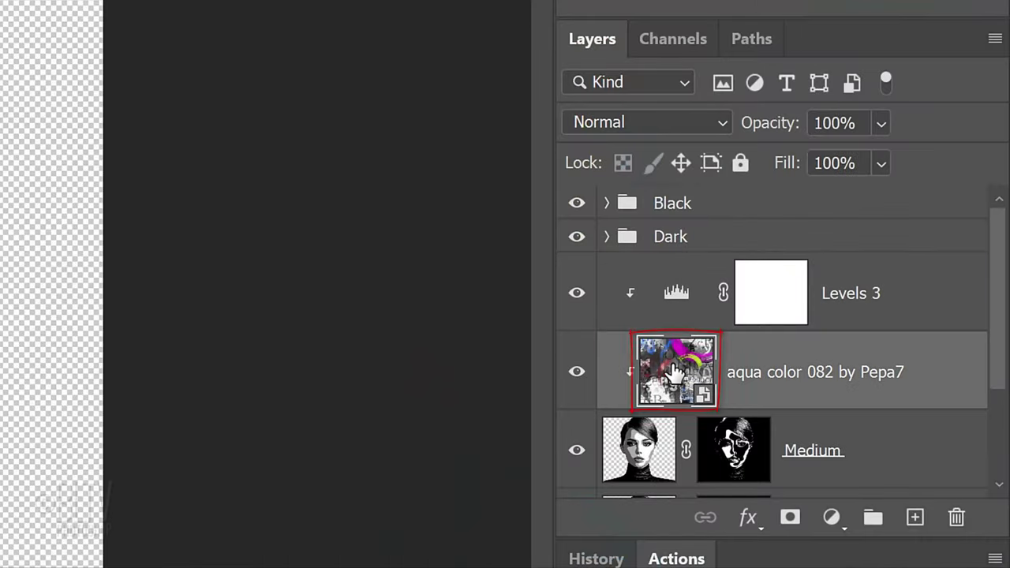
{"action": "key", "text": "ctrl+t"}
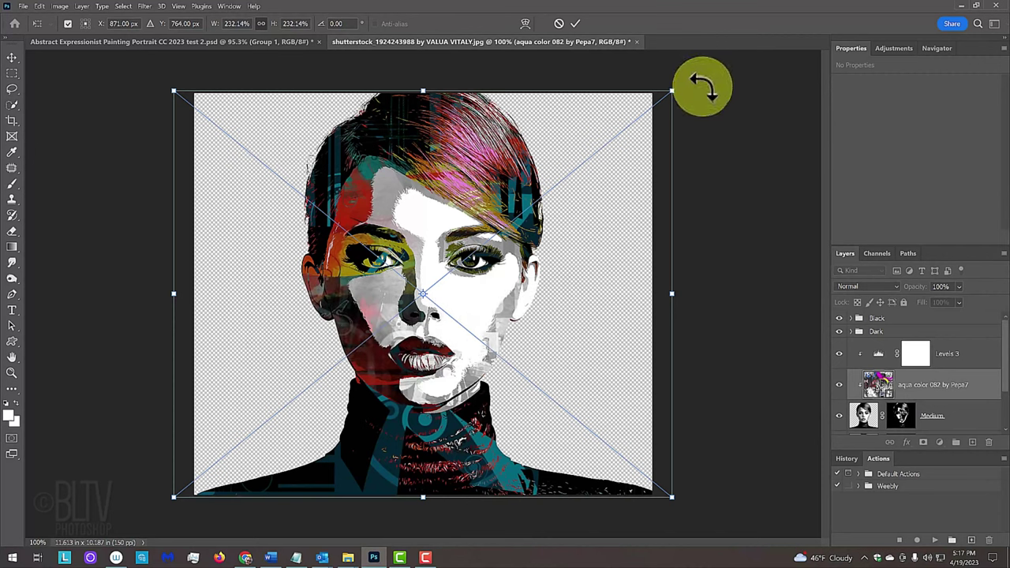
{"action": "left_click_drag", "start_coordinate": [703, 87], "coordinate": [313, 384]}
{"action": "left_click_drag", "start_coordinate": [494, 284], "coordinate": [553, 243]}
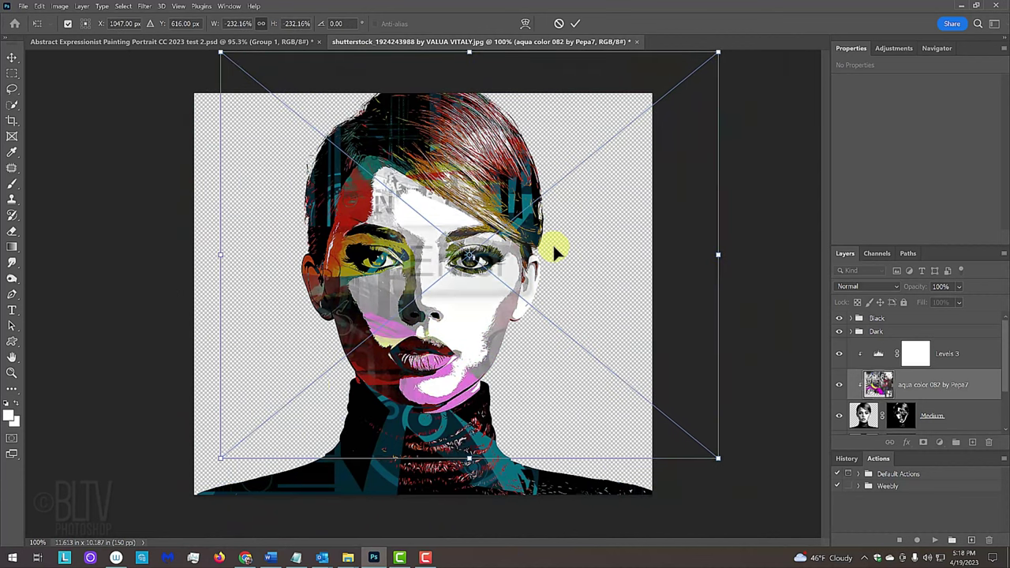
{"action": "key", "text": "Return"}
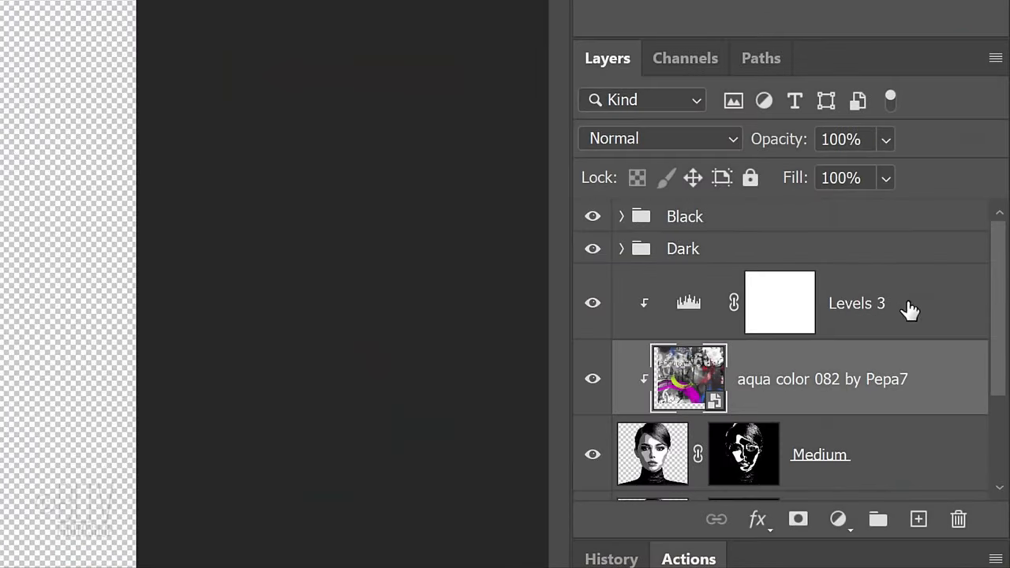
Group Levels 3, the aqua texture and Medium into a group named Medium.
{"action": "left_click", "coordinate": [910, 310]}
{"action": "left_click", "coordinate": [904, 454], "text": "shift"}
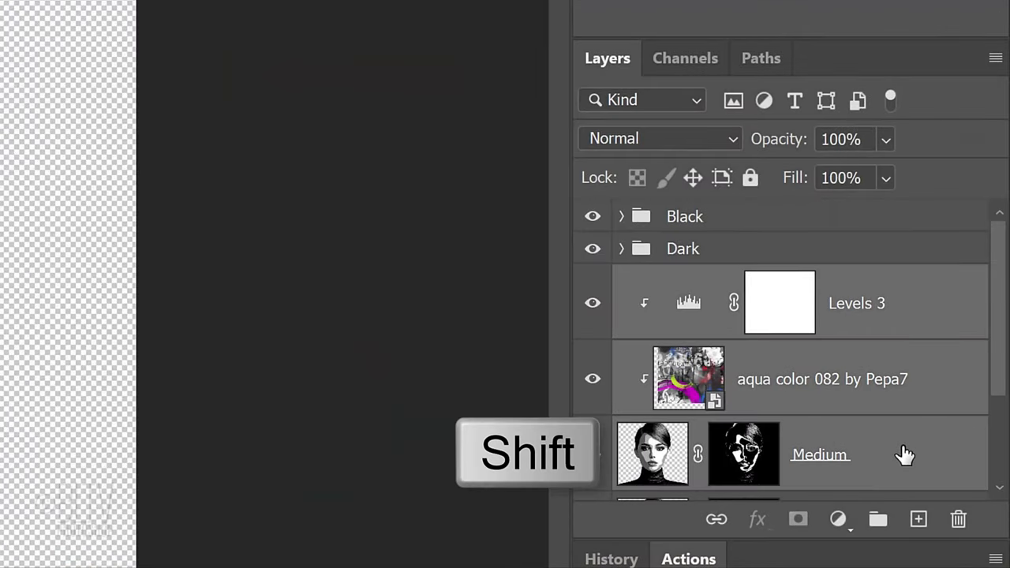
{"action": "key", "text": "ctrl+g"}
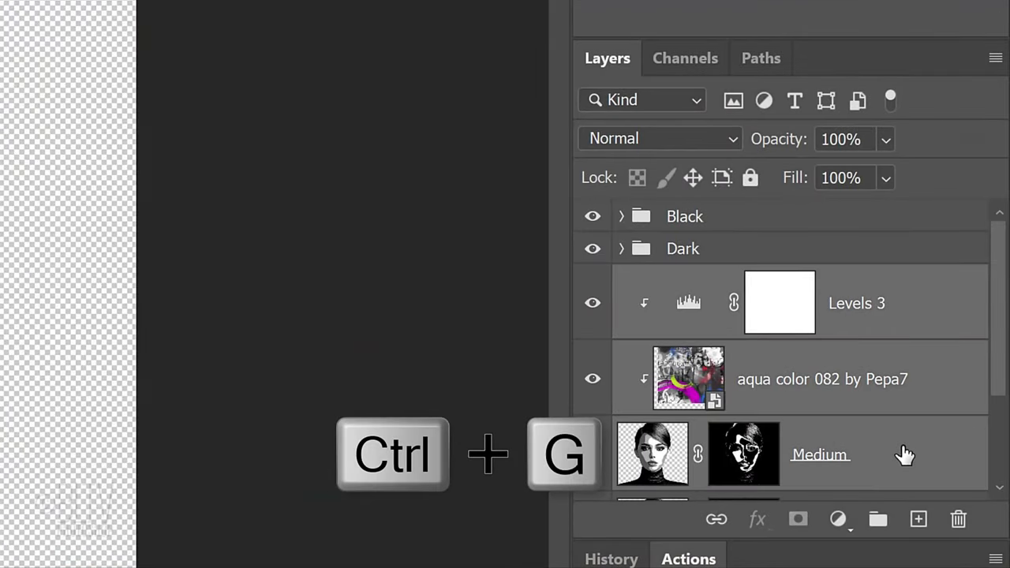
{"action": "double_click", "coordinate": [685, 282]}
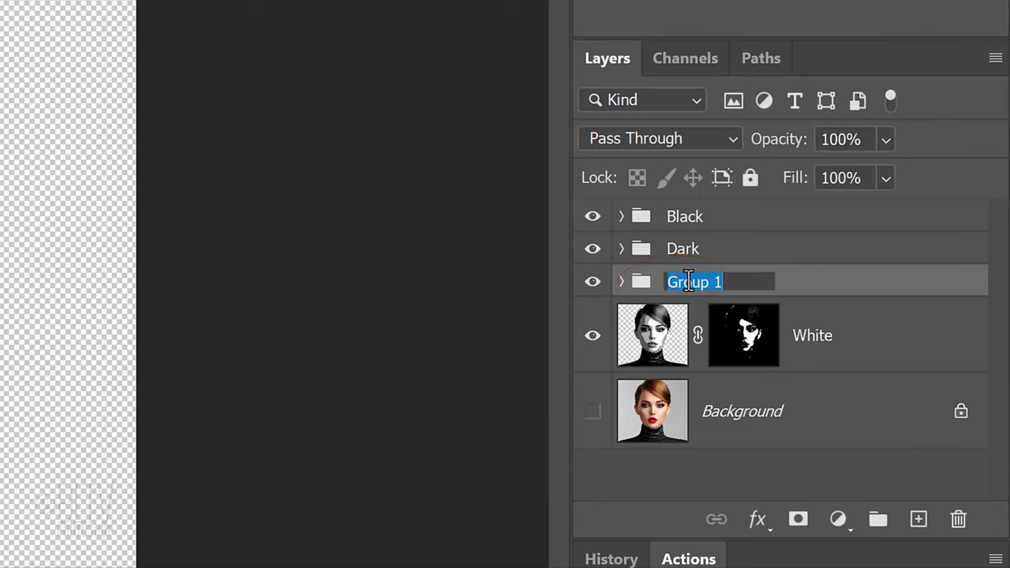
{"action": "type", "text": "Medium"}
{"action": "key", "text": "Return"}
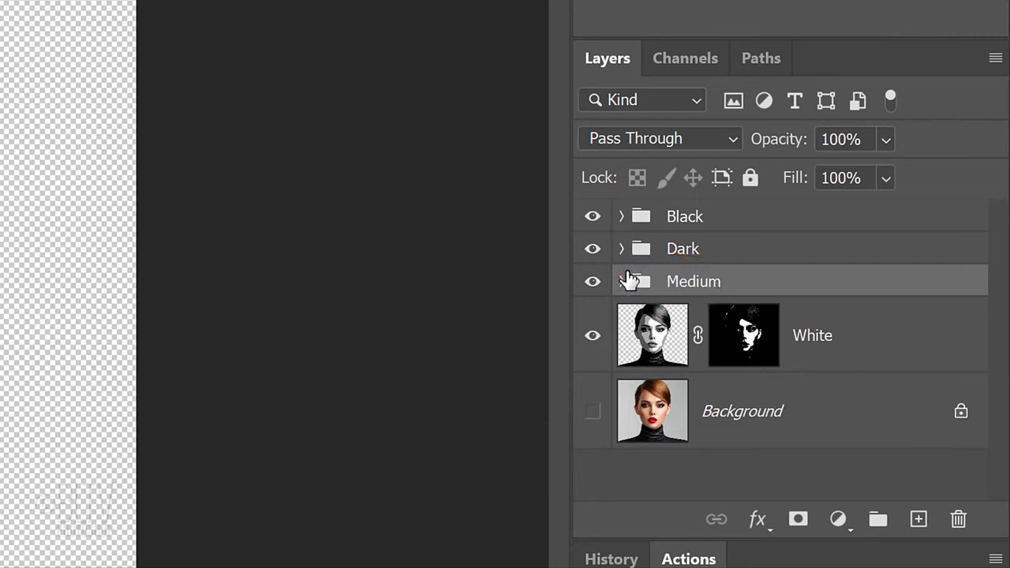
{"action": "left_click", "coordinate": [650, 333]}
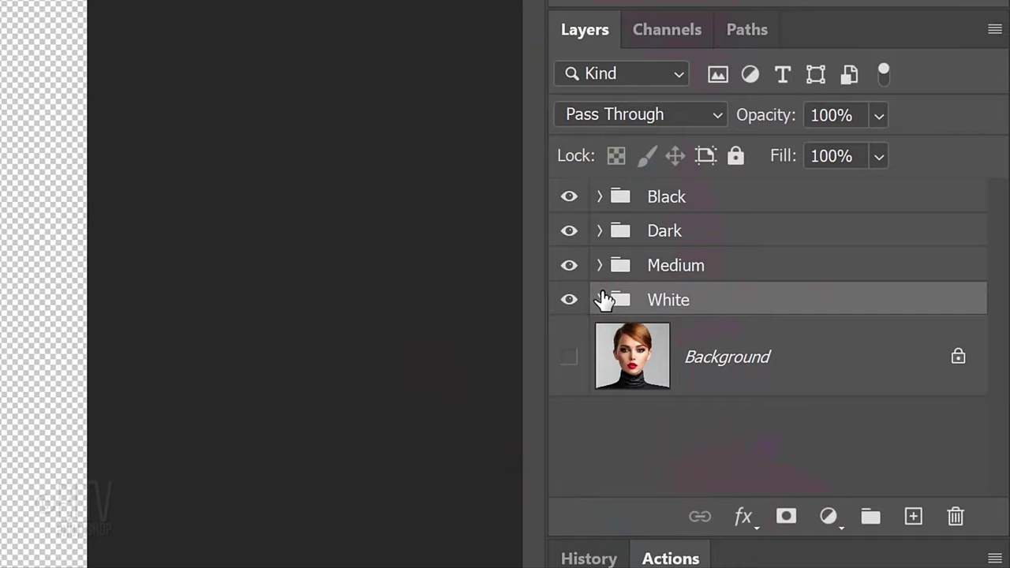
Place the gru 01 by Pepa7 texture above Background, scaled to about 323% to fill the canvas.
{"action": "left_click", "coordinate": [640, 361]}
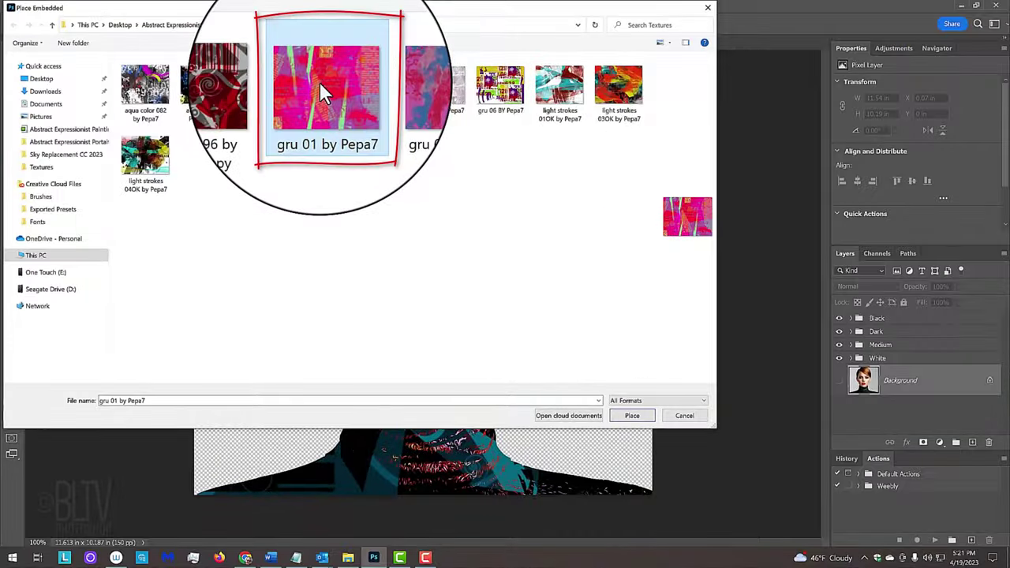
{"action": "left_click", "coordinate": [635, 421]}
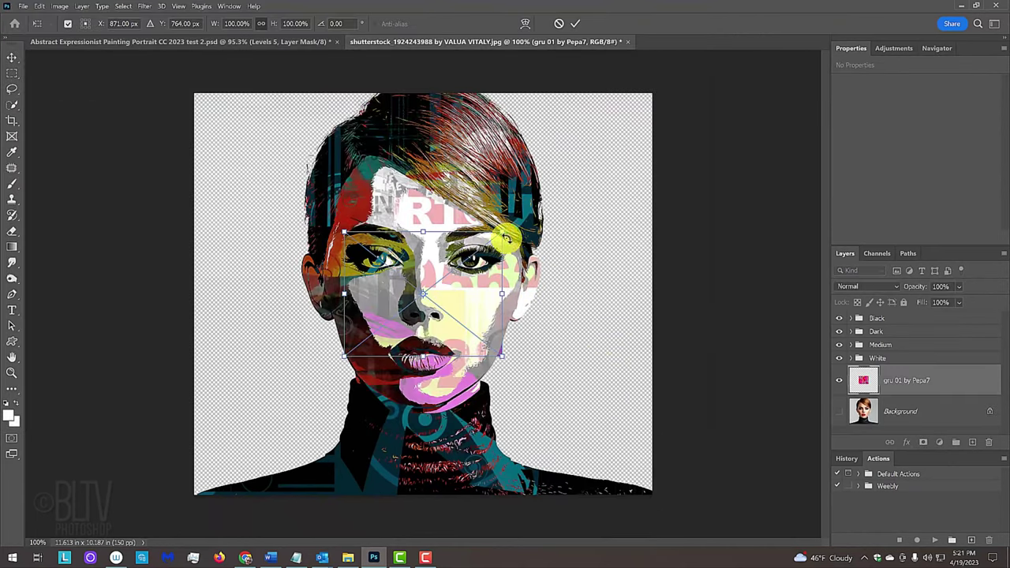
{"action": "left_click_drag", "start_coordinate": [504, 232], "coordinate": [674, 95]}
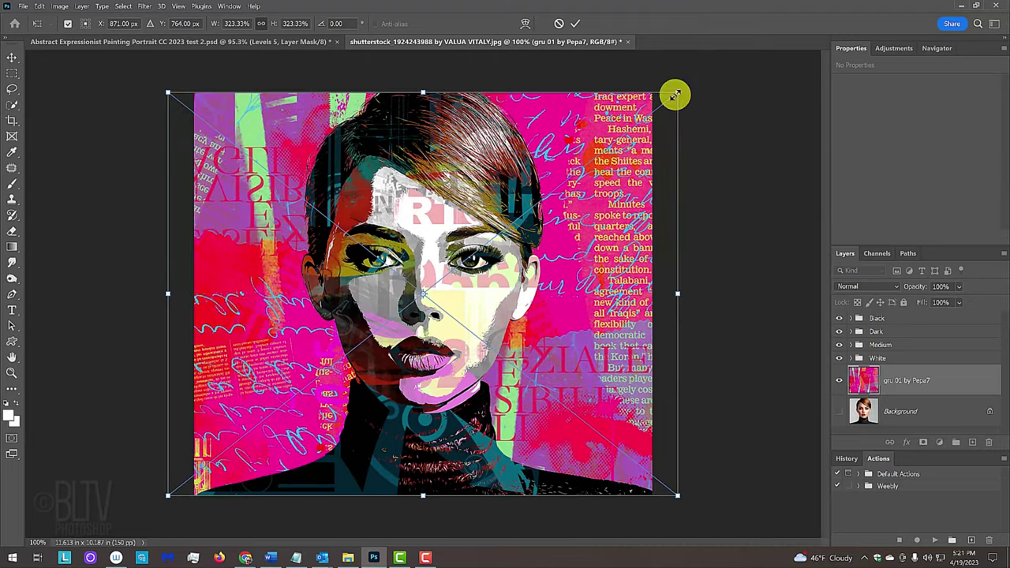
{"action": "left_click", "coordinate": [571, 25]}
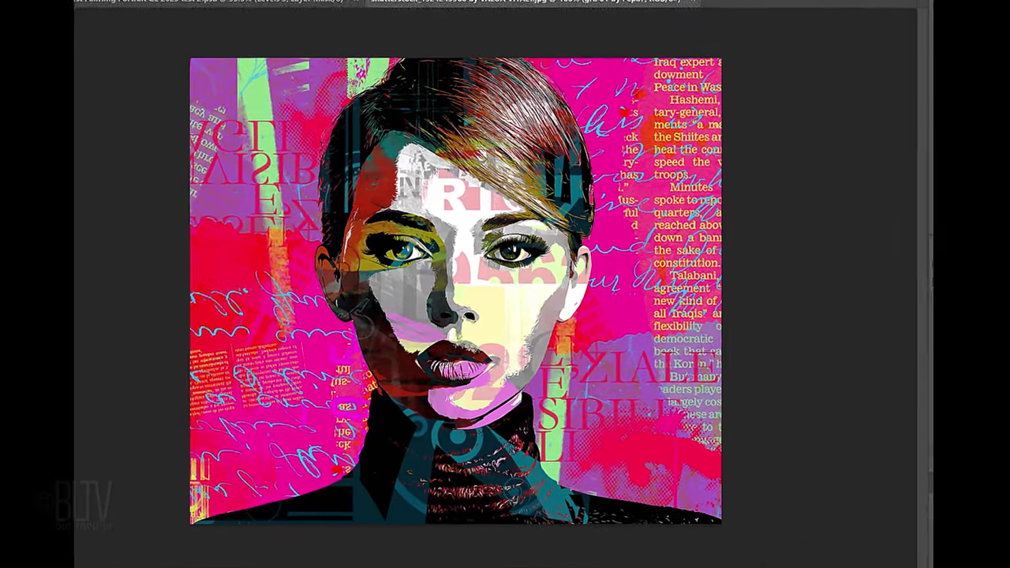